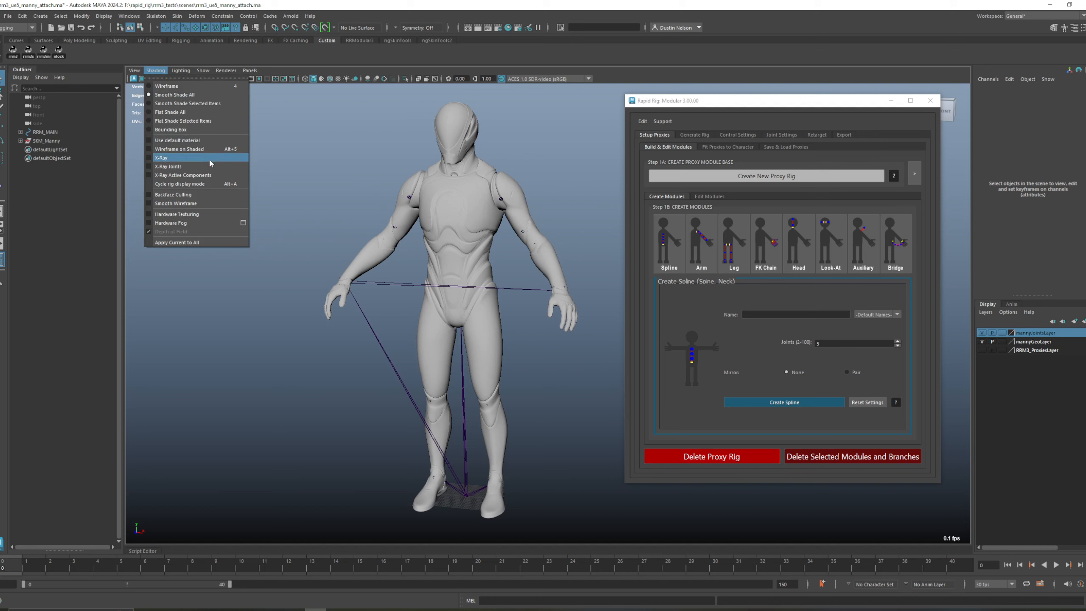
Step: Turn on X-Ray Joints shading so the skeleton shows through the character mesh
click(209, 167)
drag(510, 219, 501, 228)
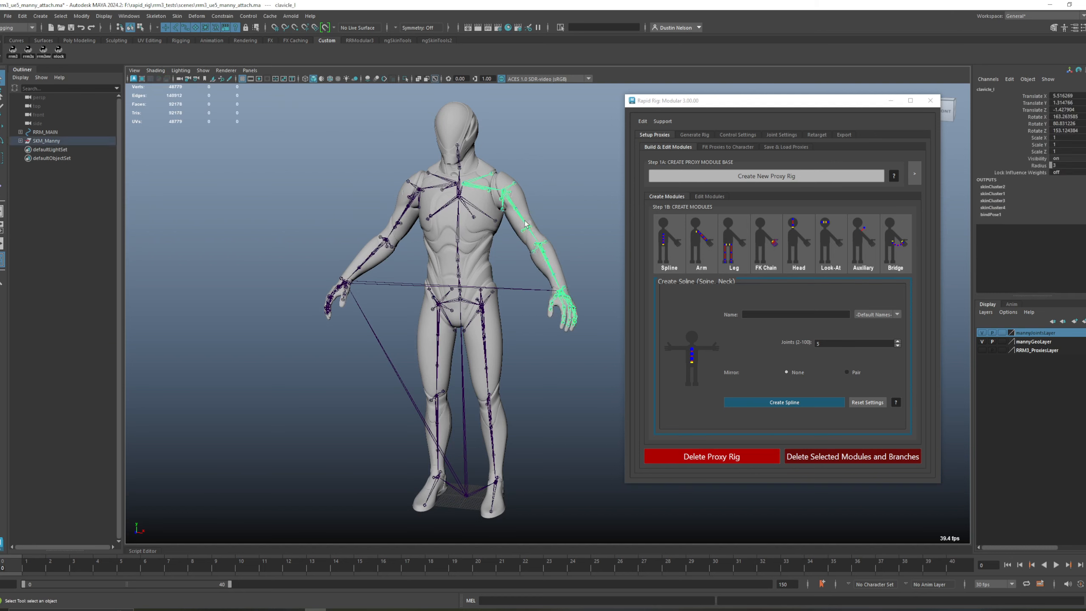
Step: Test the skinned mesh by rotating the left clavicle and arm joints in turn, undoing each rotation
key(e)
drag(528, 187, 514, 159)
key(ctrl+z)
key(q)
key(e)
drag(532, 210, 535, 189)
key(ctrl+z)
key(q)
drag(557, 260, 515, 261)
key(e)
key(ctrl+z)
key(q)
click(328, 169)
alt+drag(328, 171, 363, 226)
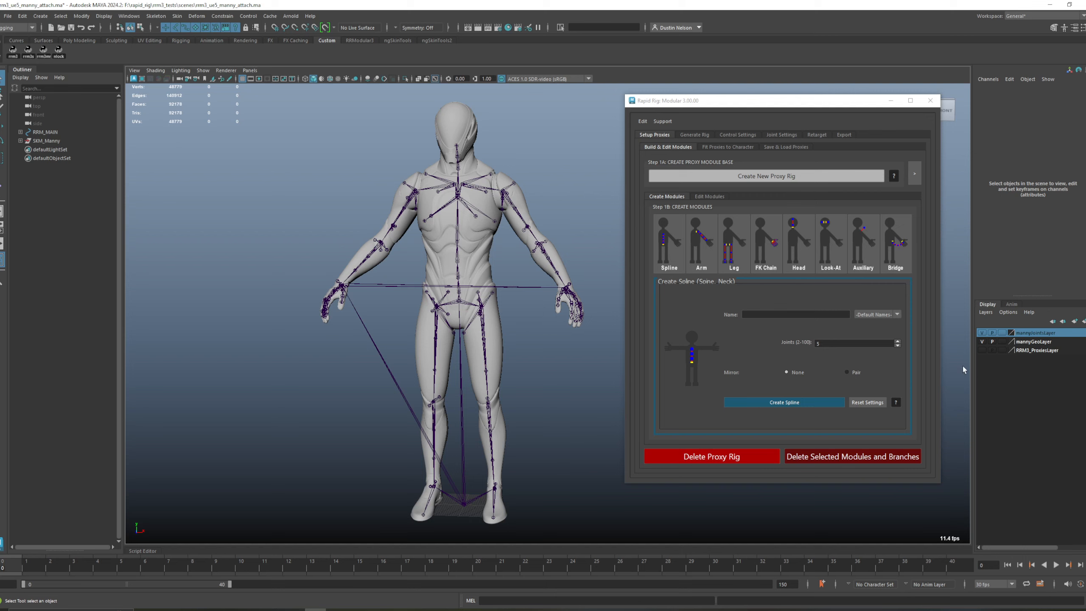
Step: Show RRM3_ProxiesLayer and compare the proxy modules with the character's skeleton, with the mesh hidden and shown
click(982, 349)
alt+drag(548, 391, 534, 401)
scroll(539, 403, up, 2)
key(alt+1)
scroll(516, 341, up, 3)
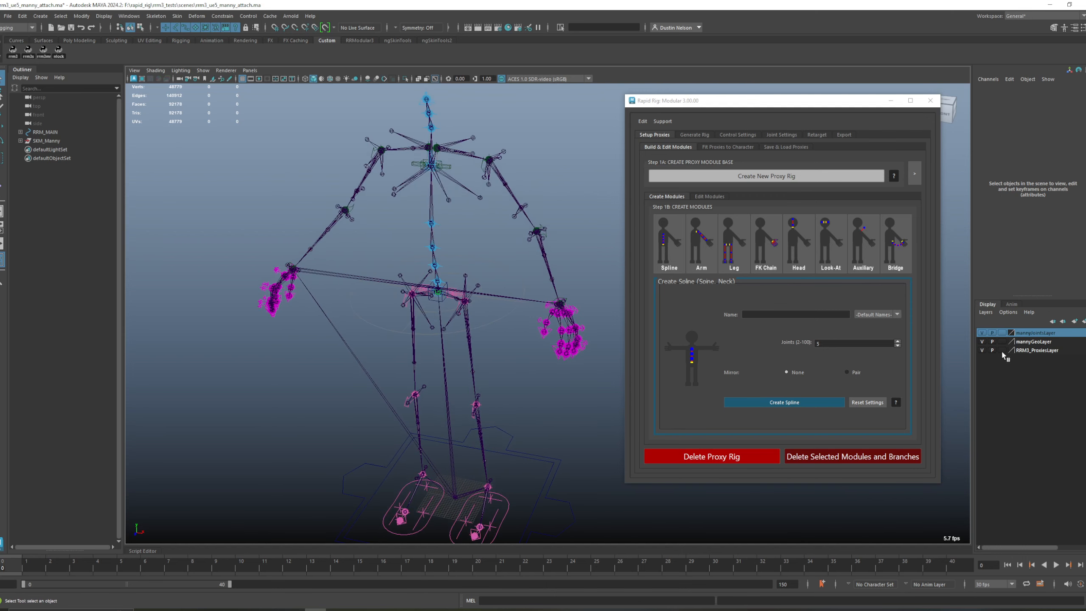
click(981, 334)
click(981, 333)
alt+drag(609, 432, 513, 381)
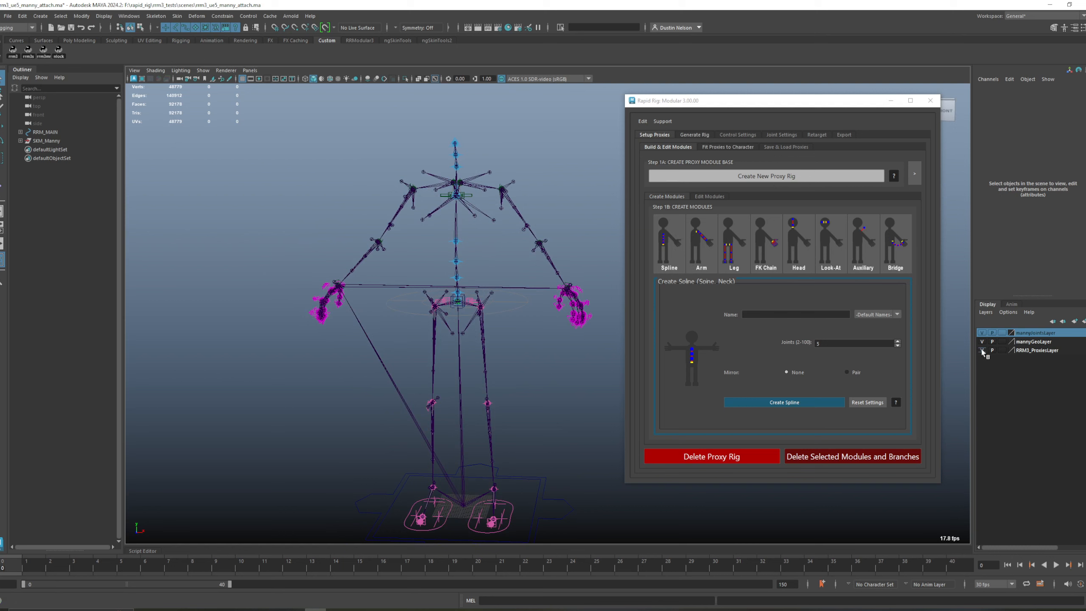
alt+right_drag(597, 371, 537, 287)
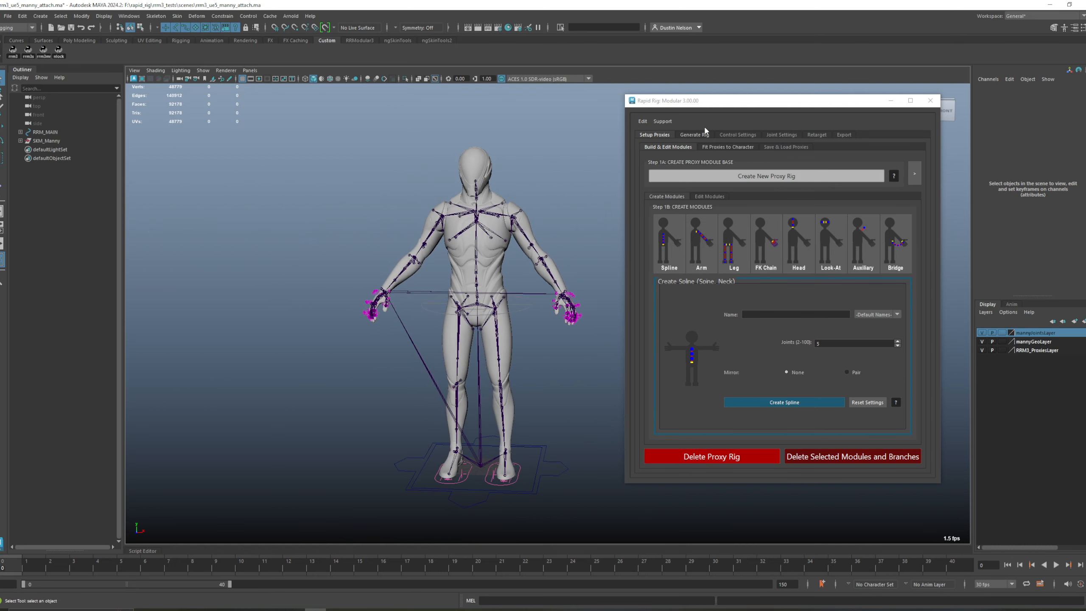
Step: Generate the rig with a single hierarchy joint chain, using the Unreal Engine naming convention and joint orientation
click(694, 135)
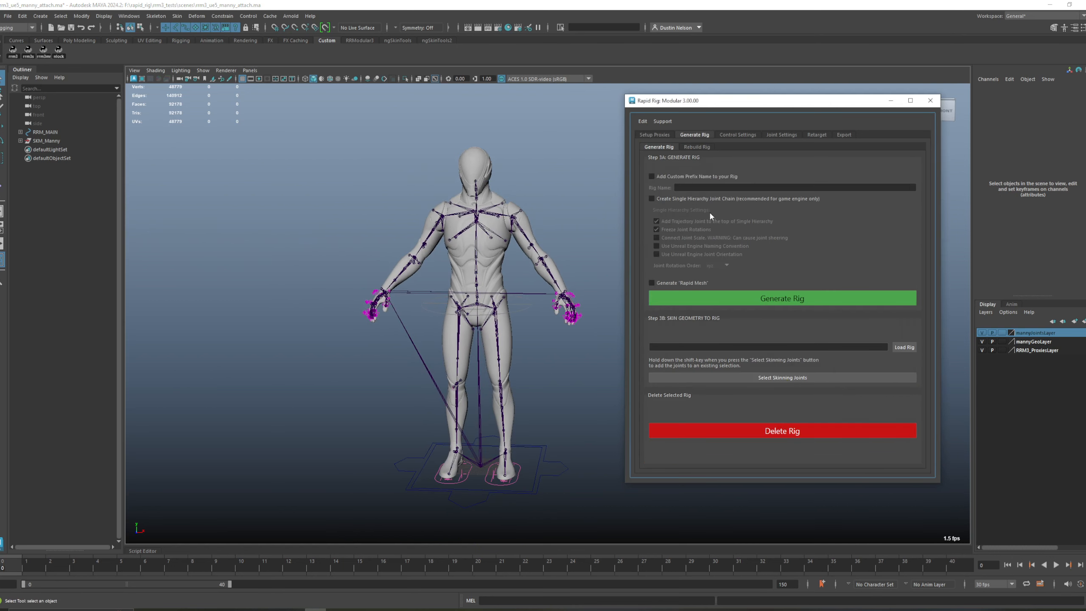
click(699, 199)
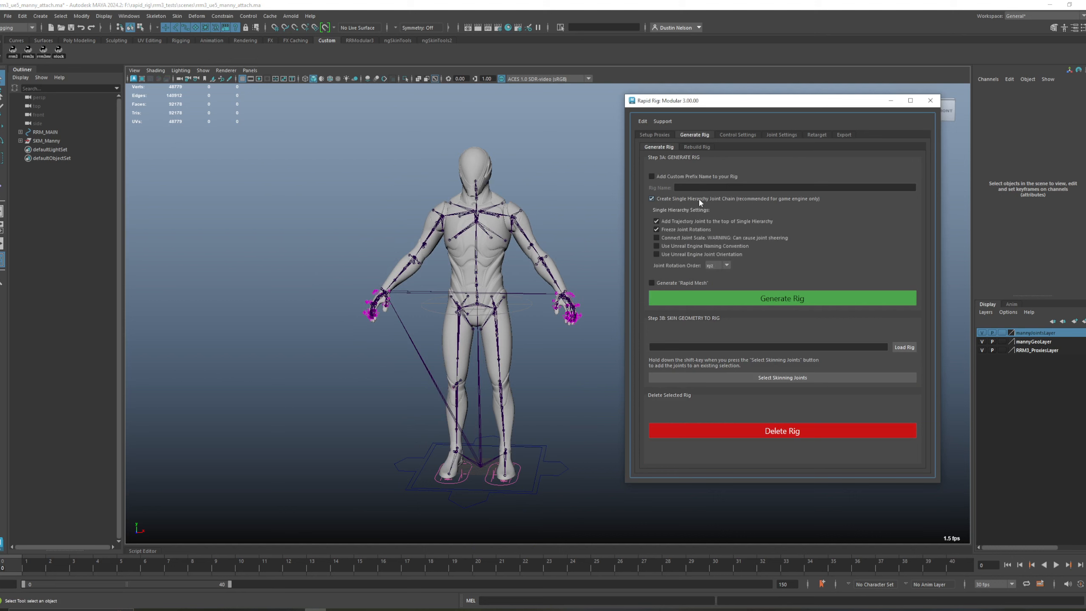
click(684, 246)
click(742, 298)
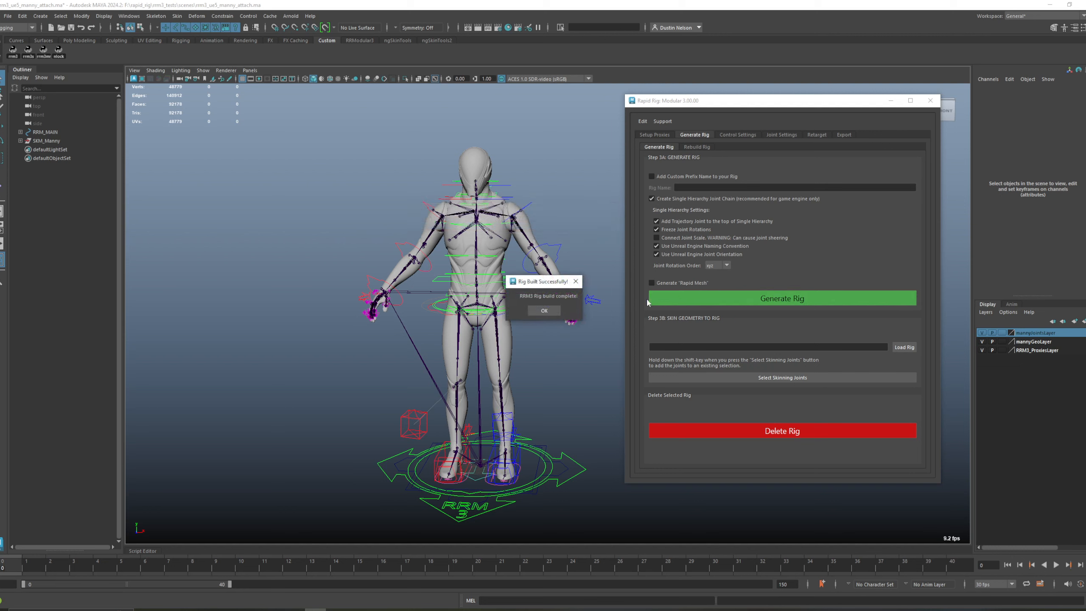
click(540, 309)
Step: Try moving the rig's main control away from the character and undo the move
key(w)
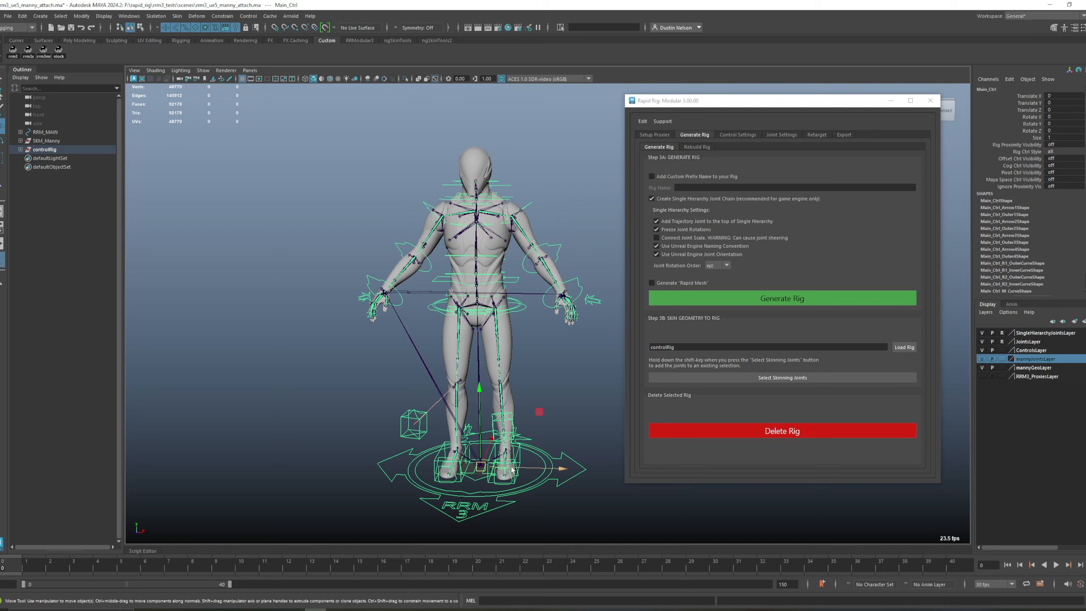
drag(480, 472, 332, 426)
key(ctrl+z)
Step: Try rotating the right arm's shoulder control to check the link with the character's skeleton, and undo it
click(527, 177)
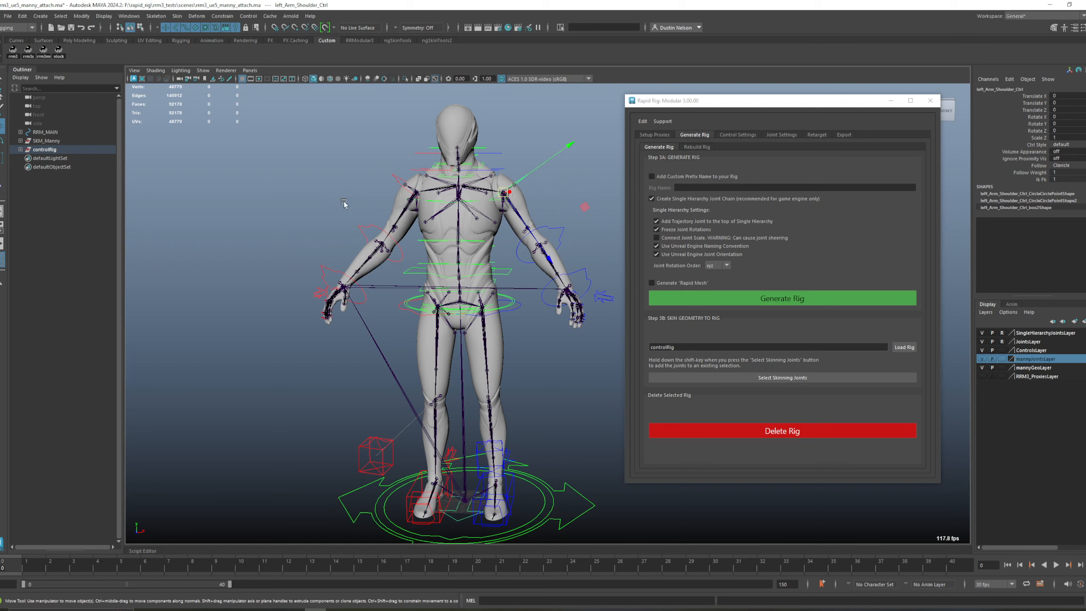
click(396, 178)
key(e)
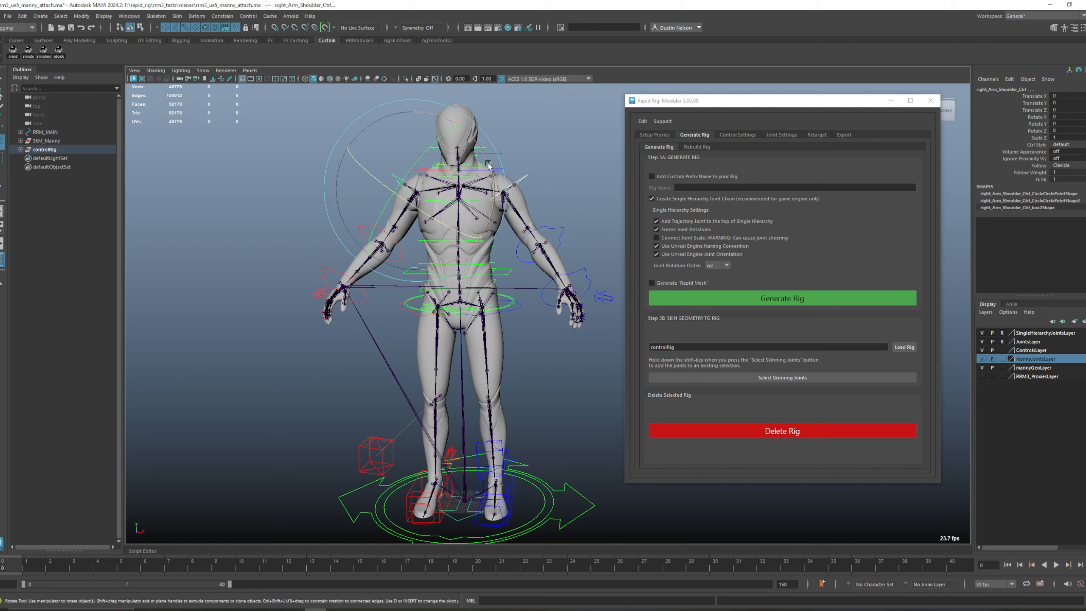
click(486, 156)
key(ctrl+z)
key(w)
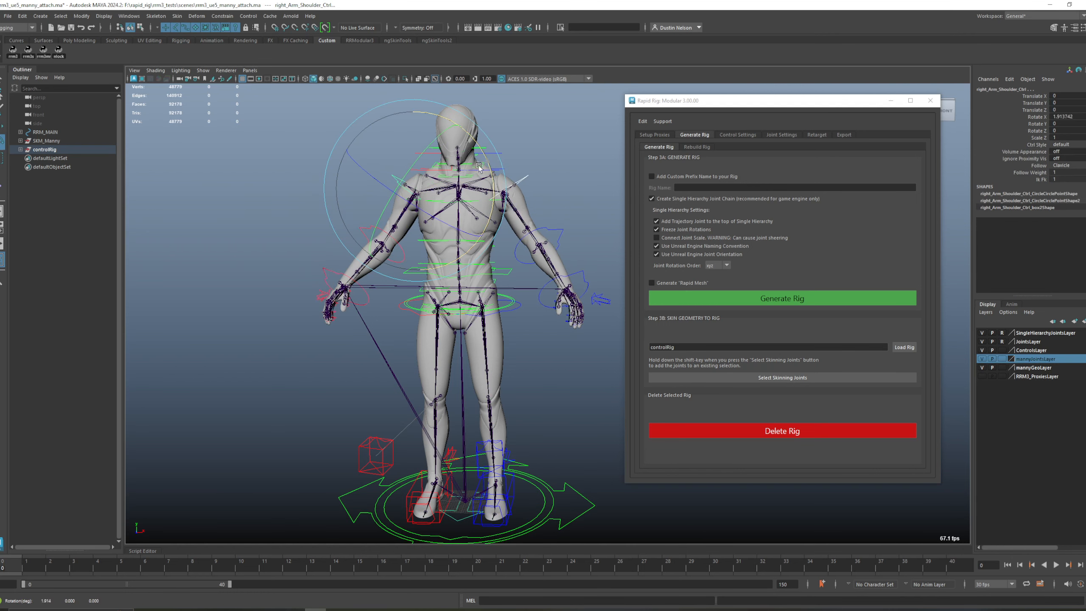
Step: Move the main control once more to check the link with the mesh, undo it and clear the selection
click(452, 496)
drag(464, 499, 330, 445)
key(ctrl+z)
alt+drag(471, 433, 422, 423)
click(560, 337)
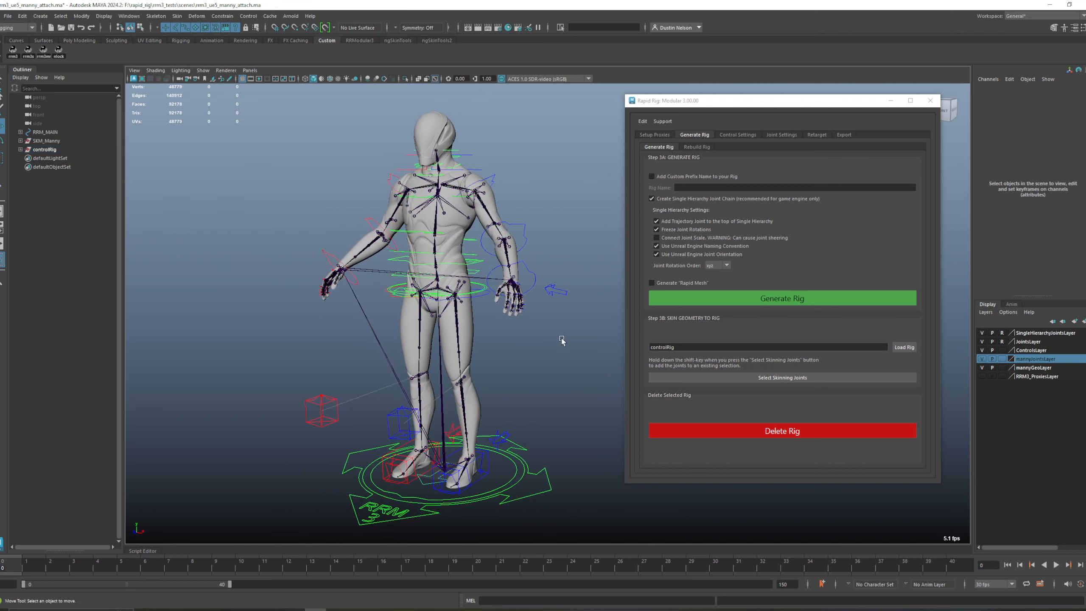
Step: Open the RRM3 / skeleton attach mapping window with the direction Attach Custom Skeleton to RRM3 Rig and place it beside the character
click(778, 134)
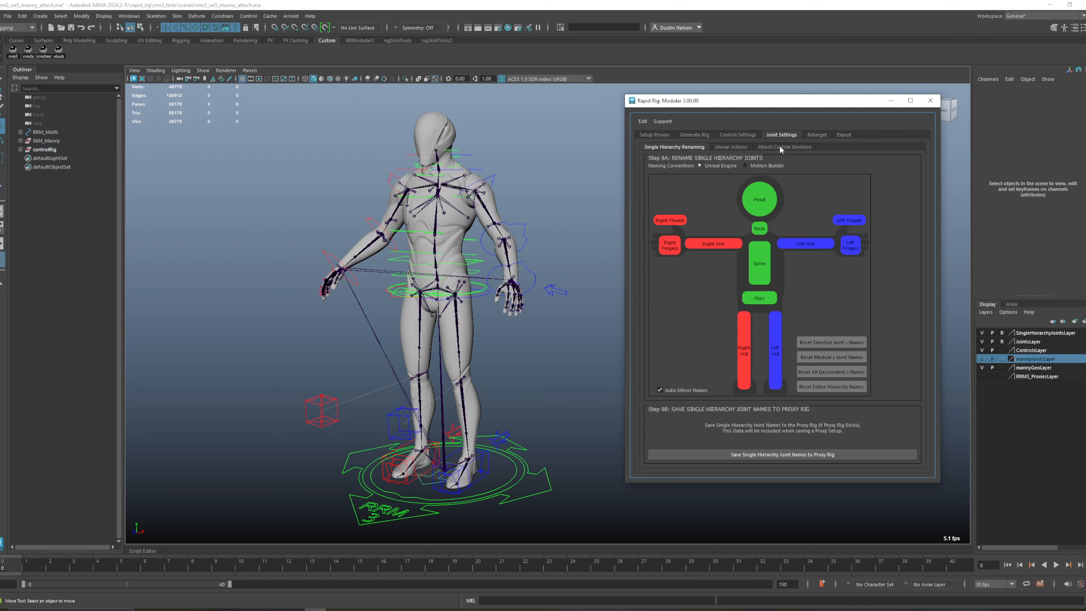
click(780, 147)
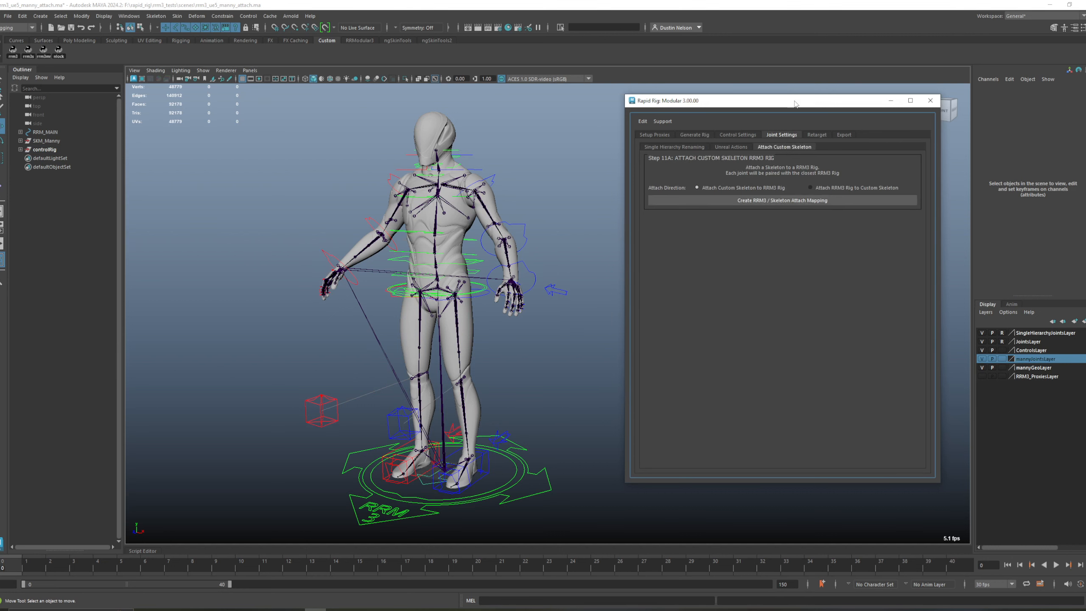
drag(794, 103, 797, 131)
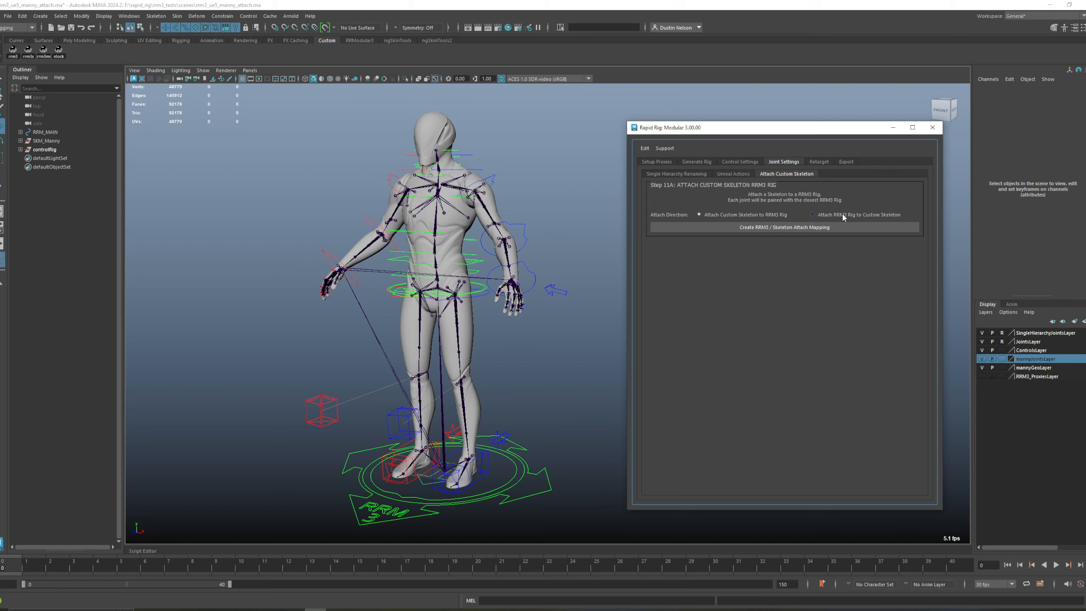
click(761, 229)
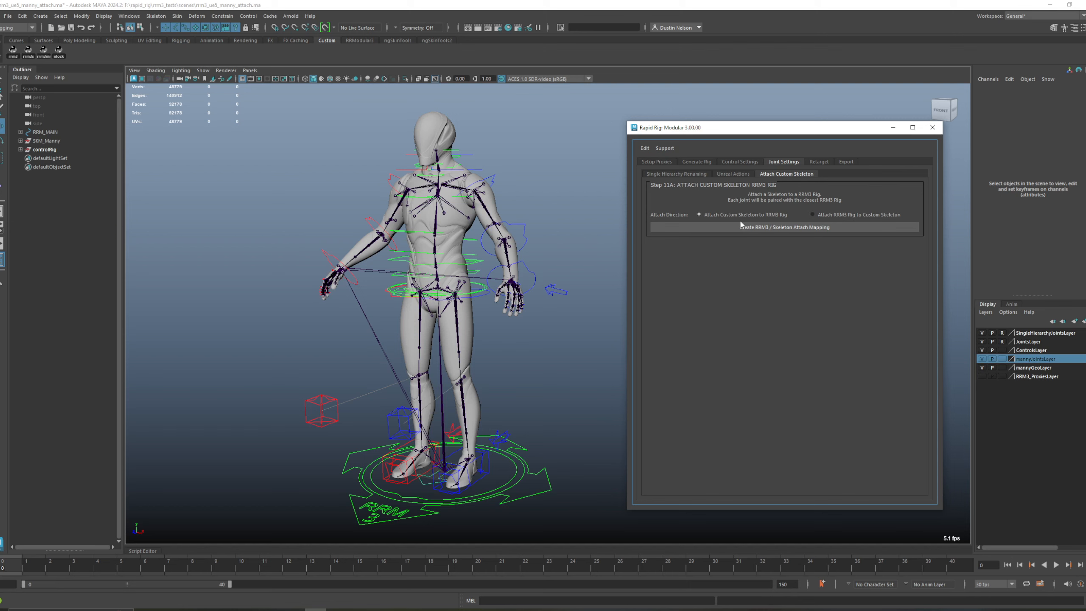
click(788, 229)
drag(810, 130, 0, 235)
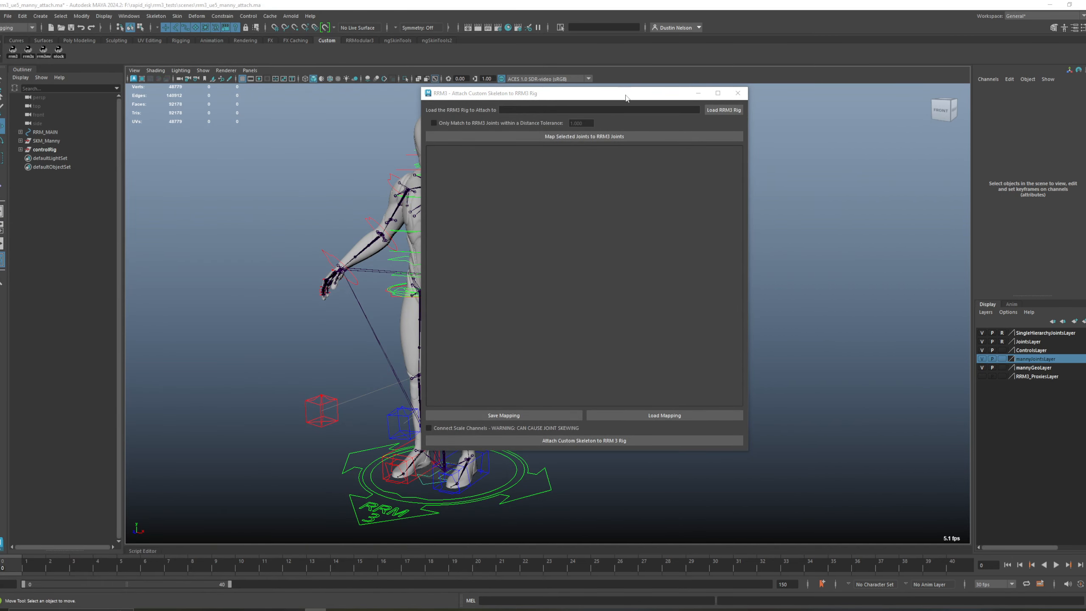
drag(640, 93, 833, 114)
Step: Load controlRig as the RRM3 rig to attach to, using its left wrist FK control, and clear the selection
alt+drag(436, 327, 477, 317)
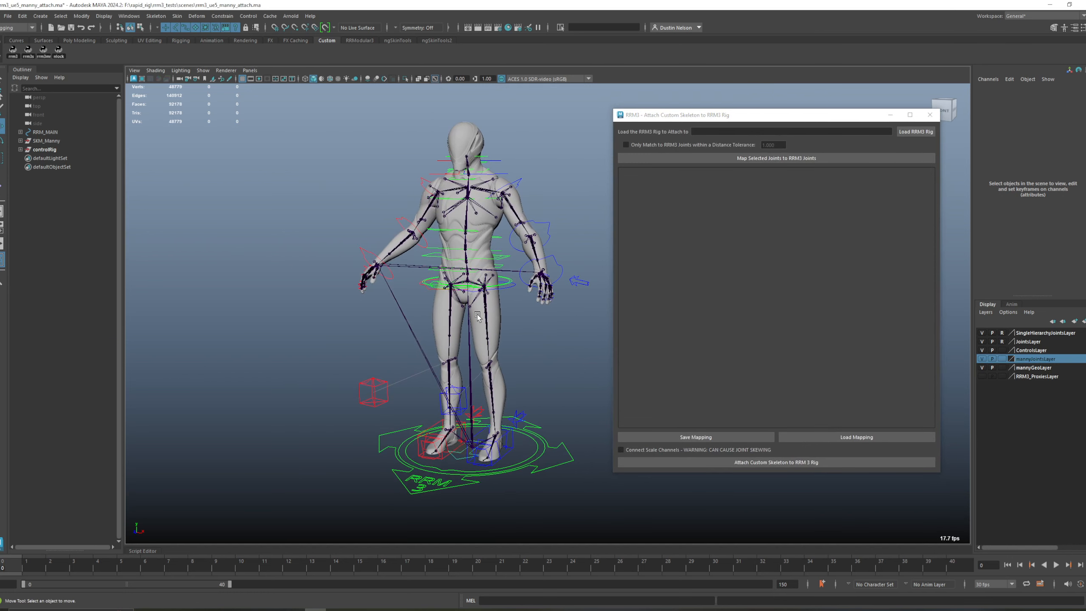
alt+drag(573, 360, 564, 359)
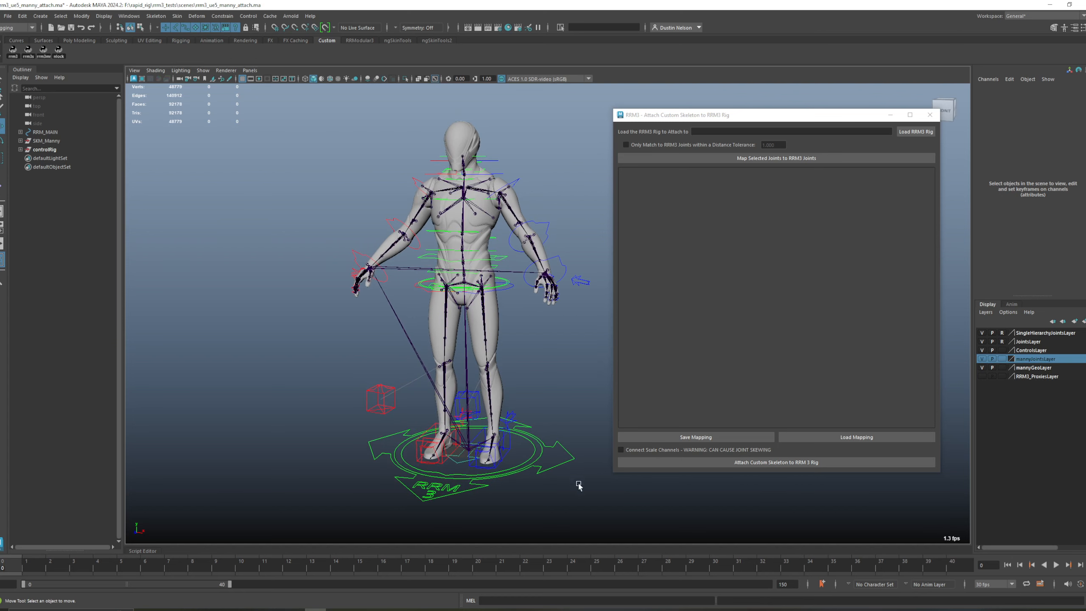
click(558, 471)
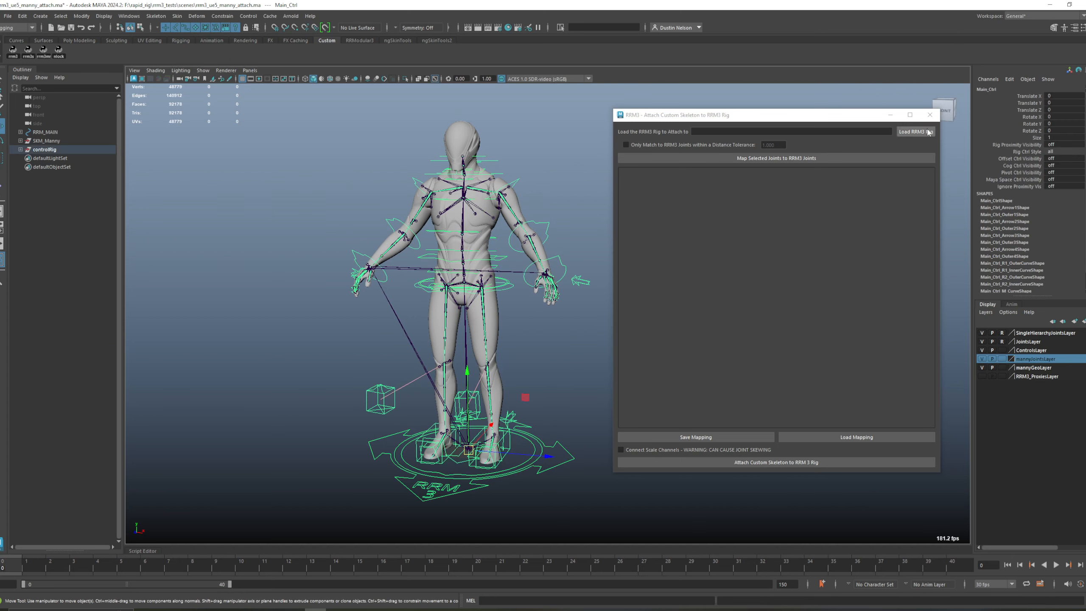
click(564, 267)
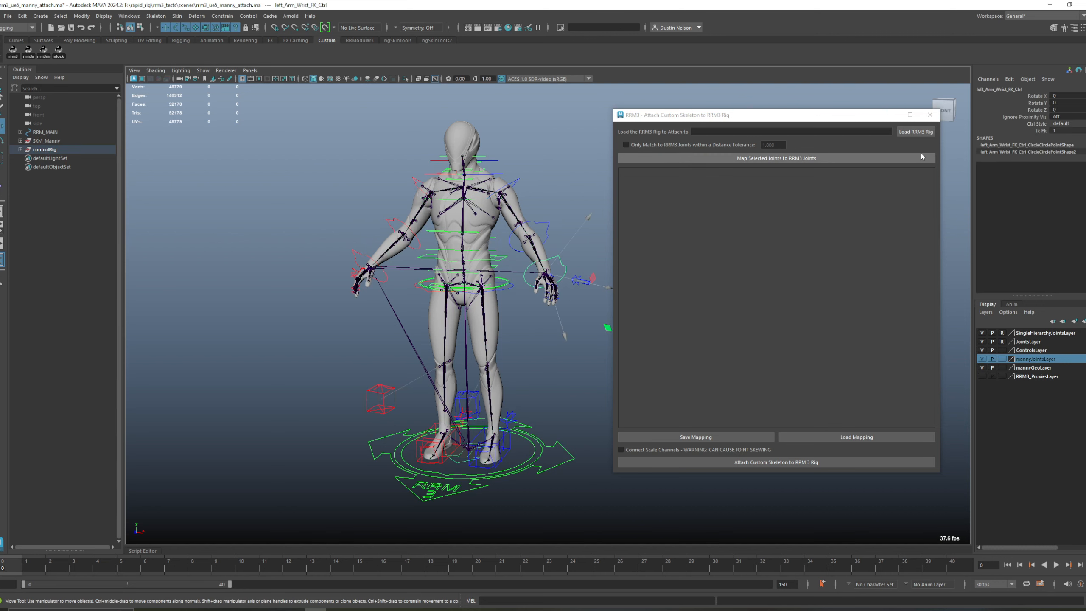
click(915, 132)
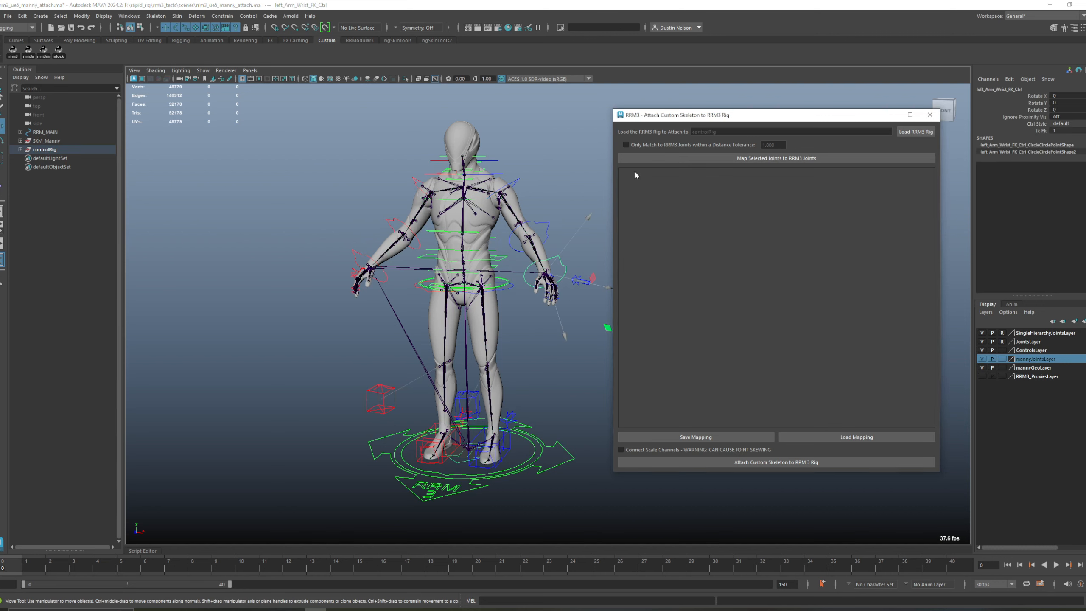
click(575, 183)
Step: Hide the mesh and compare the rig's joints with the character's skeleton around the hips, hands and torso
scroll(538, 207, up, 1)
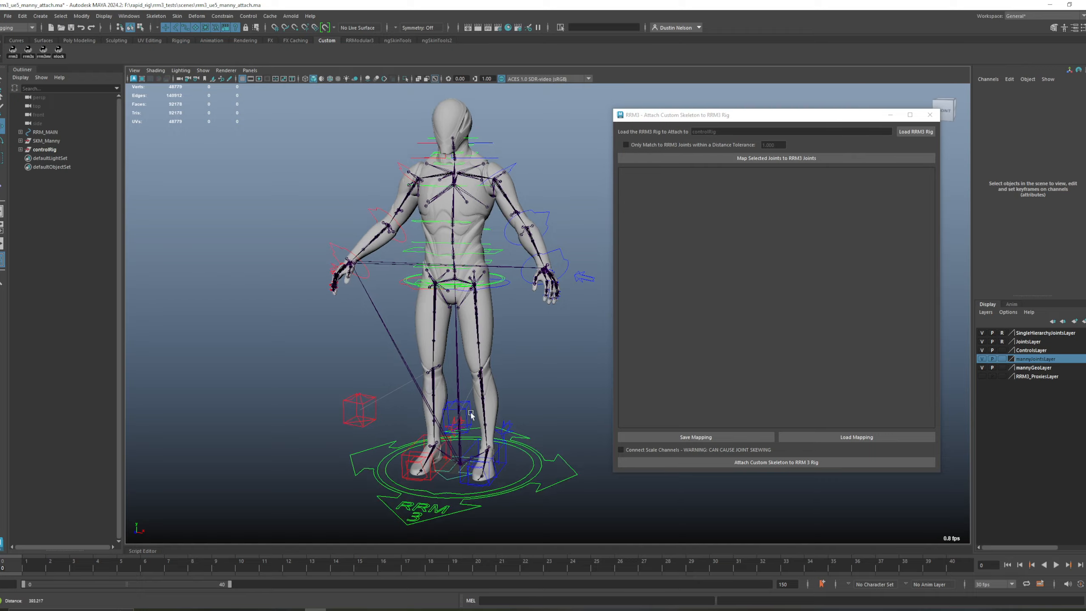
scroll(556, 445, up, 3)
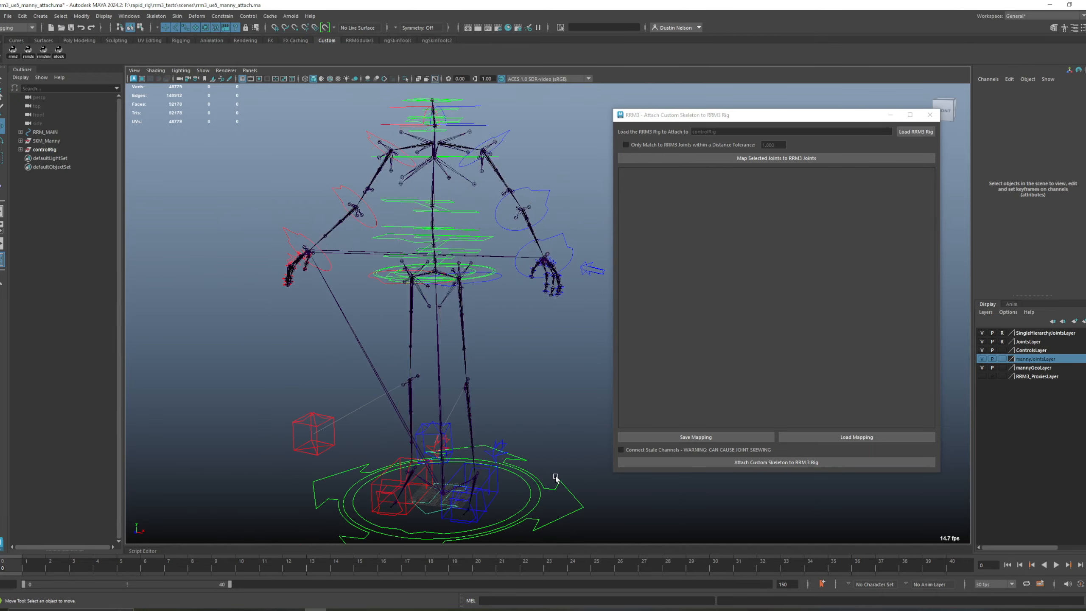
click(556, 479)
scroll(513, 318, up, 4)
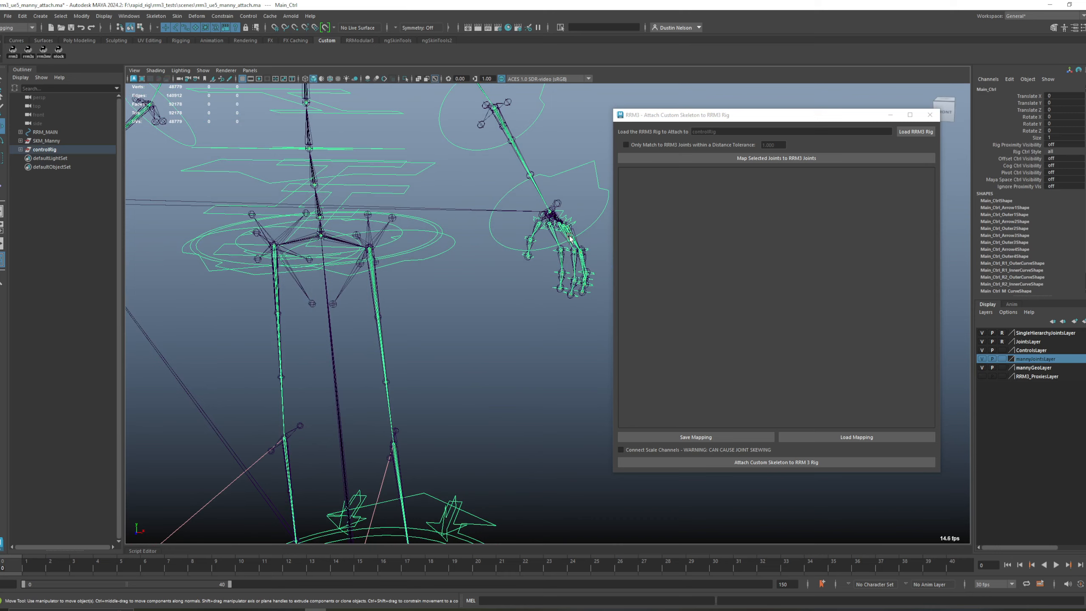
alt+middle_drag(500, 143, 508, 170)
scroll(493, 130, down, 5)
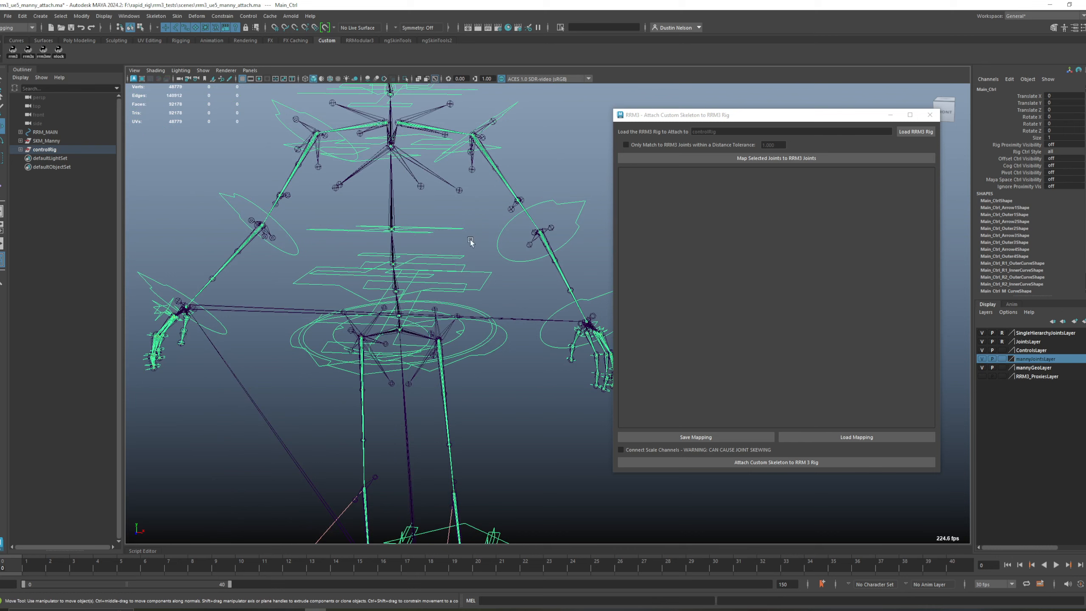
scroll(414, 214, down, 2)
Step: Examine the spine_04_latissimus_l helper joint against the nearest rig joints, highlighting the rig through its main control
alt+drag(415, 215, 443, 210)
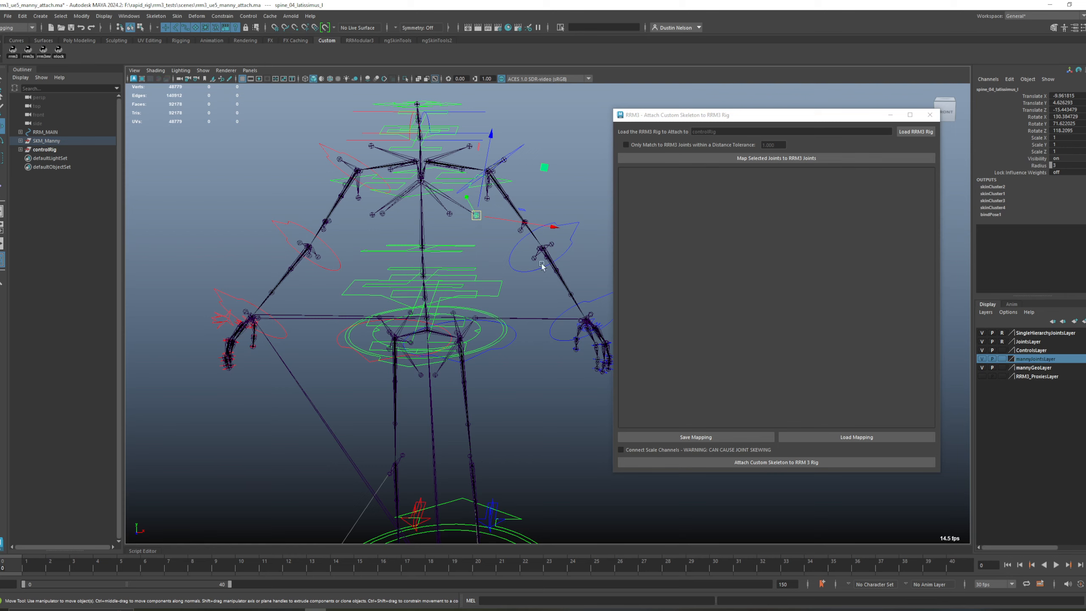
click(517, 523)
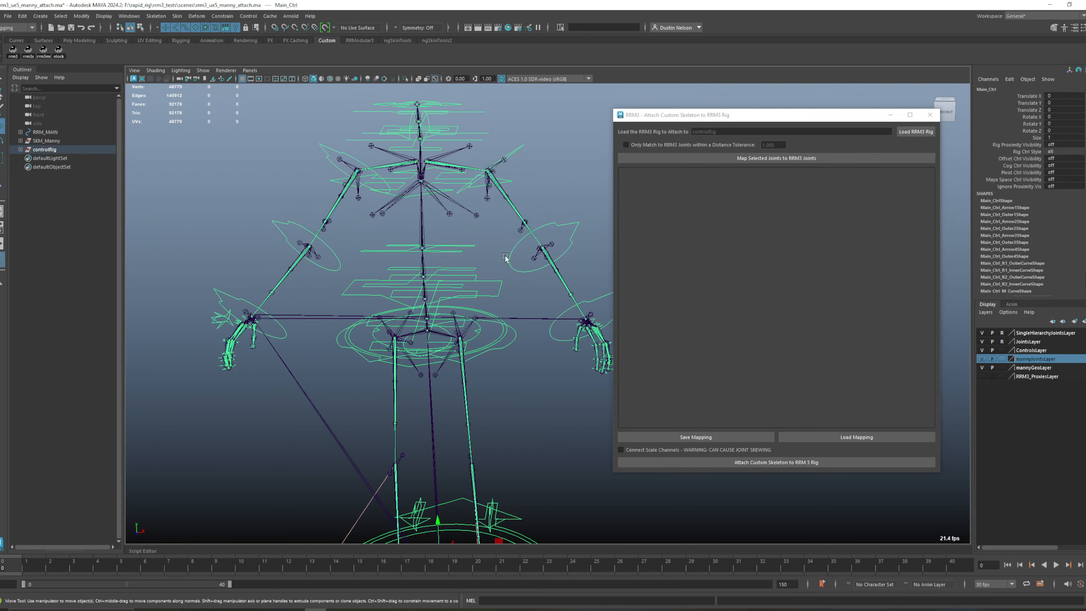
click(466, 241)
alt+drag(470, 239, 440, 213)
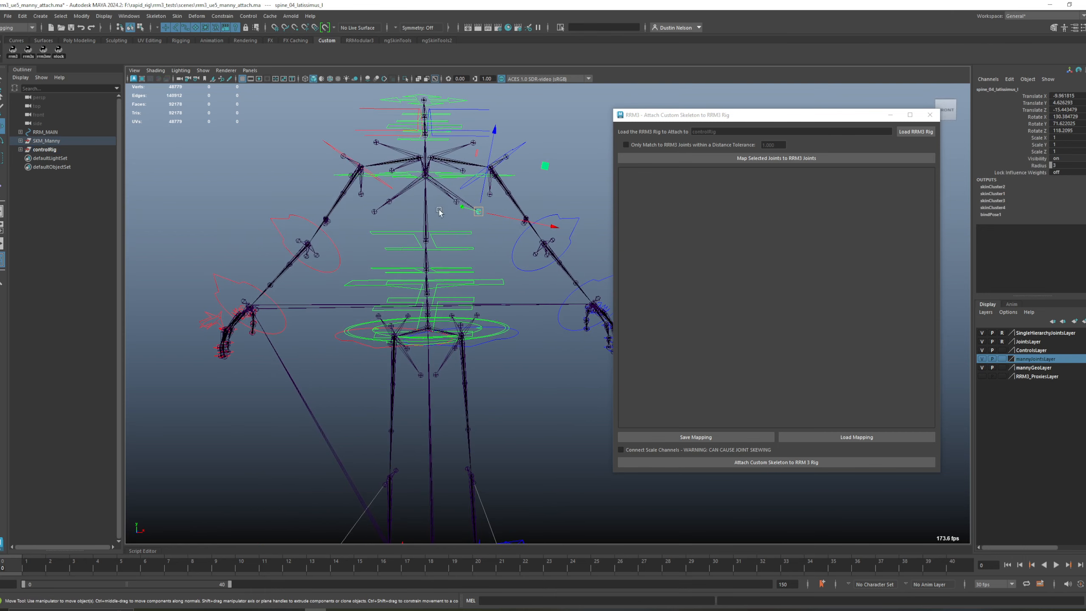
click(427, 191)
click(480, 212)
alt+drag(488, 255, 485, 256)
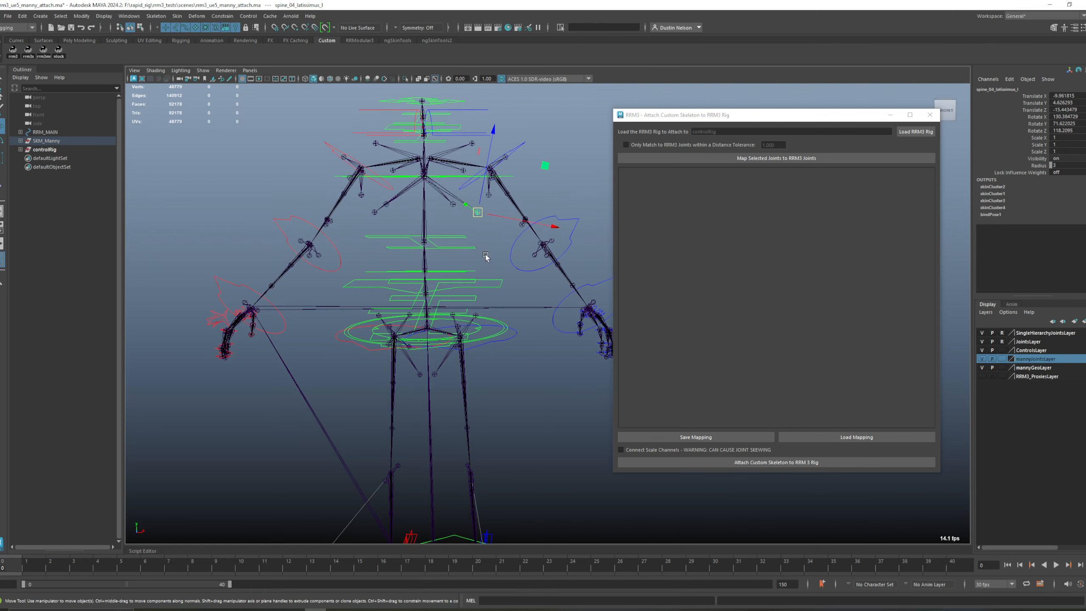
click(485, 256)
alt+right_drag(485, 256, 402, 253)
alt+drag(402, 254, 428, 258)
alt+right_drag(427, 258, 444, 263)
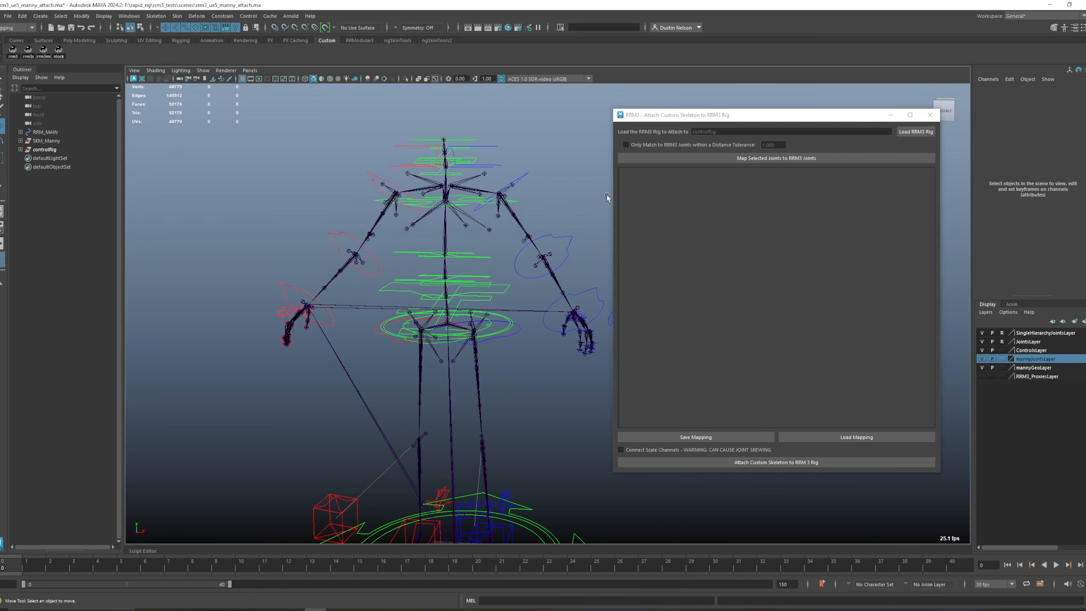
Step: Restrict the joint matching to RRM3 joints within a distance tolerance
click(673, 146)
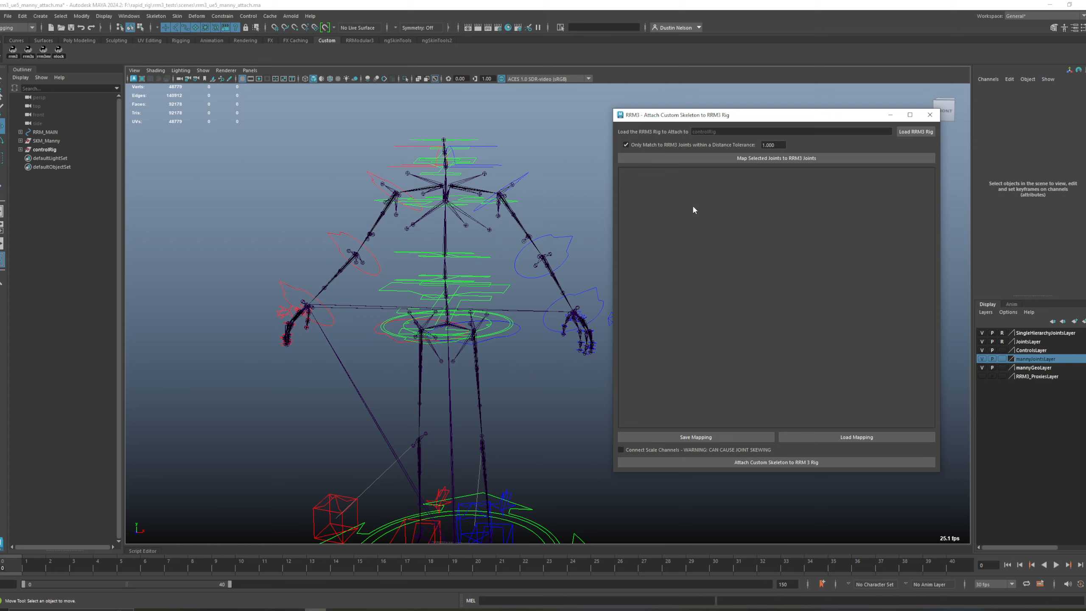
Step: Create a polygon cube and move it beside the left leg as a scale reference for the distance tolerance
alt+right_drag(525, 390, 509, 408)
alt+middle_drag(509, 409, 492, 340)
shift+right_drag(533, 363, 532, 388)
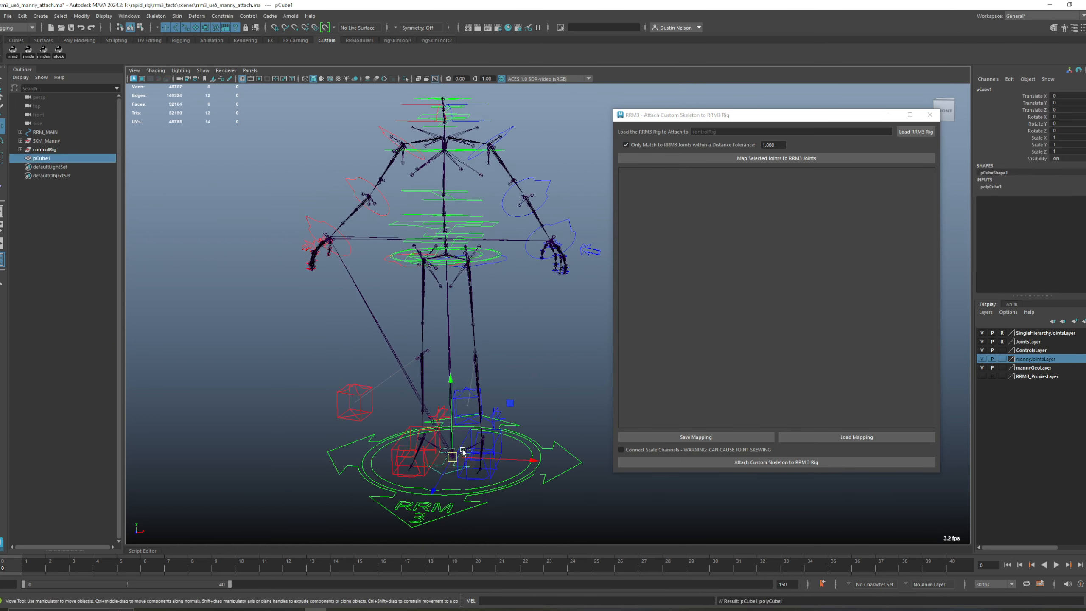
drag(453, 458, 532, 347)
alt+right_drag(509, 351, 759, 440)
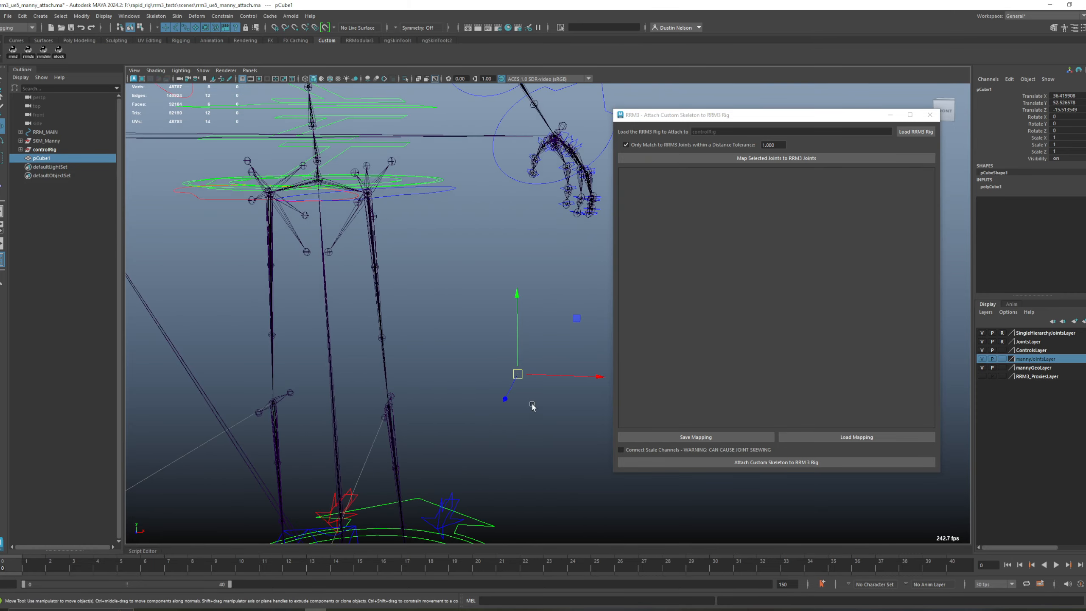
mouse_move(531, 403)
alt+right_down()
mouse_move(550, 408)
mouse_move(519, 376)
mouse_move(521, 391)
mouse_move(491, 376)
alt+right_up()
key(alt+2)
alt+middle_drag(508, 360, 513, 390)
Step: Set the distance tolerance to .25 and start mapping SKM_Manny's root joint to the RRM3 joints
drag(779, 145, 737, 147)
text(.25)
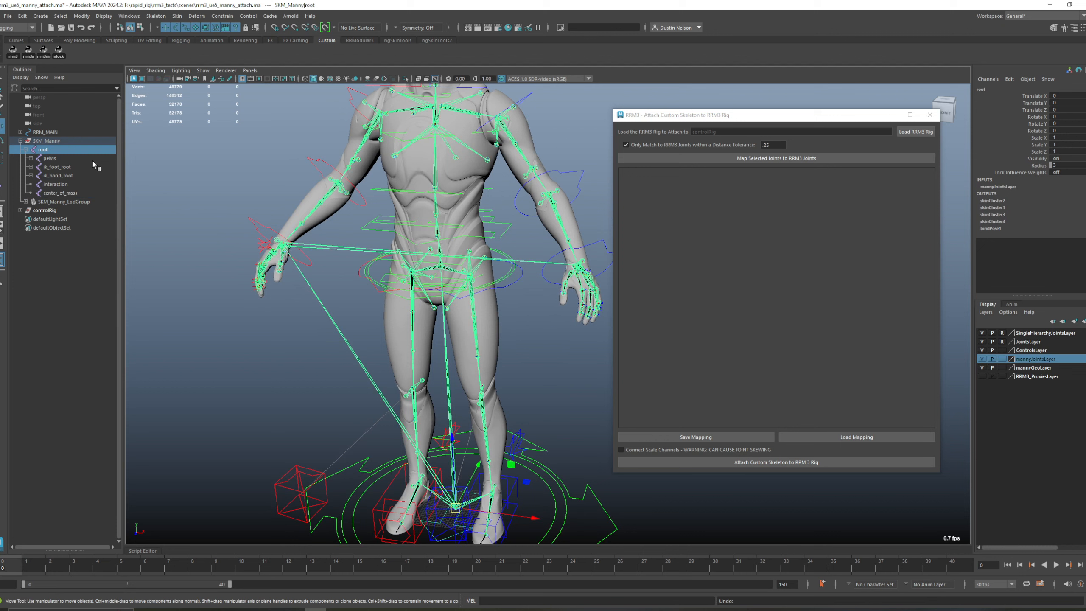
click(736, 158)
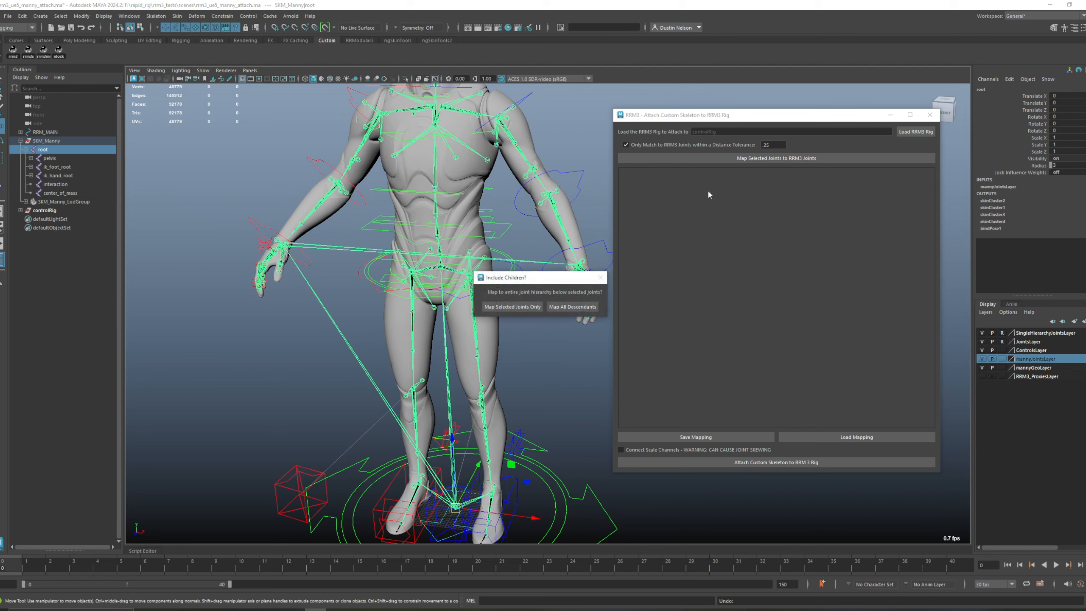
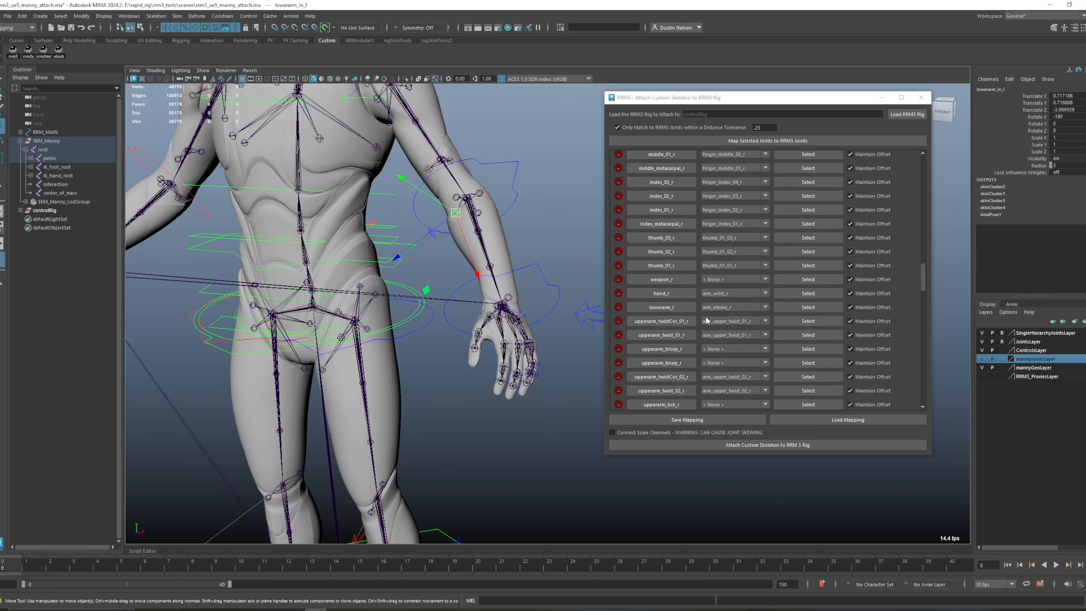
Step: Examine the lowerarm_r row's skeleton joint and its matched RRM3 joint, and check the root row the same way
click(661, 307)
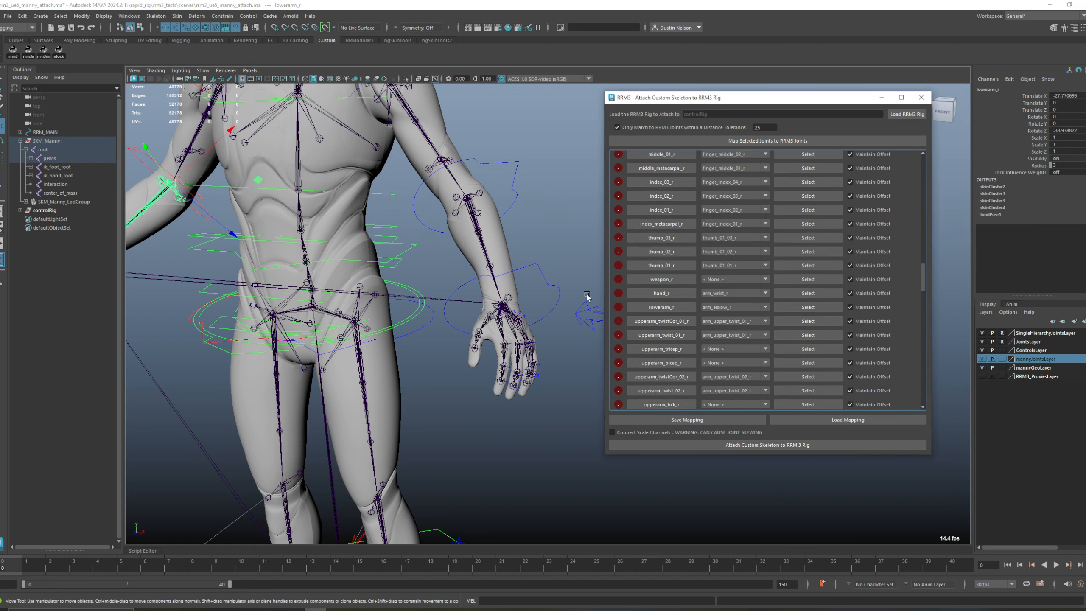
alt+drag(505, 289, 431, 268)
click(833, 307)
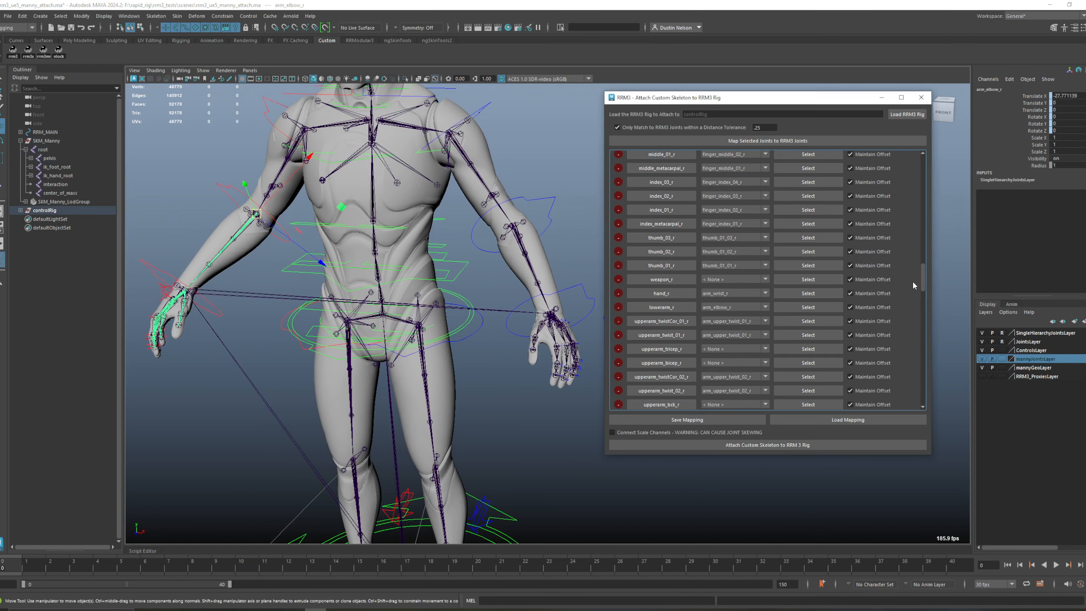
drag(923, 275, 930, 164)
click(808, 159)
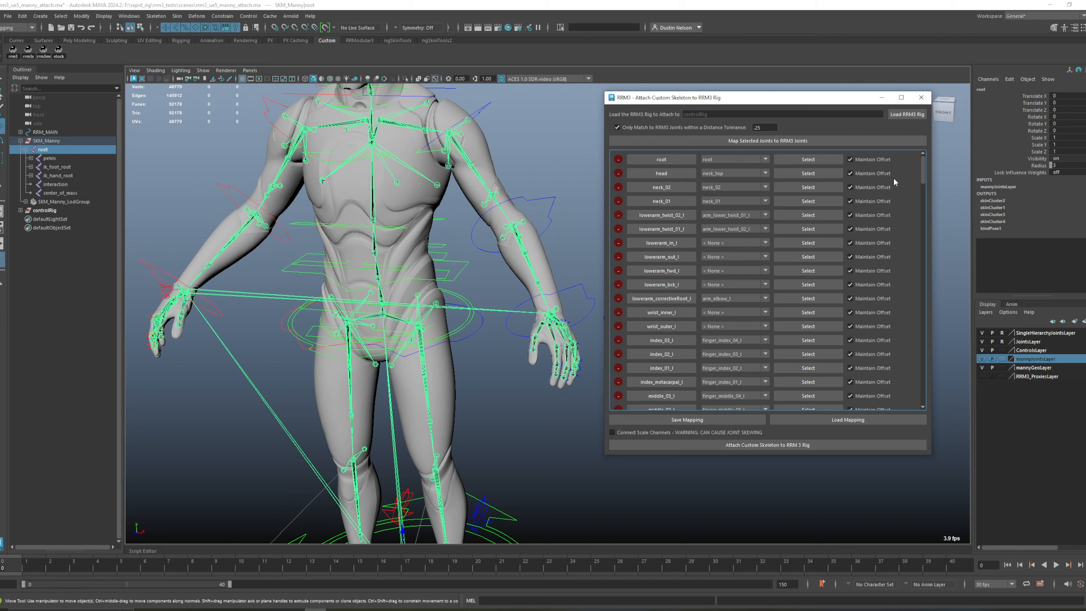
Step: Turn Maintain Offset off for all mapping rows, and switch it back on for all of them
click(881, 158)
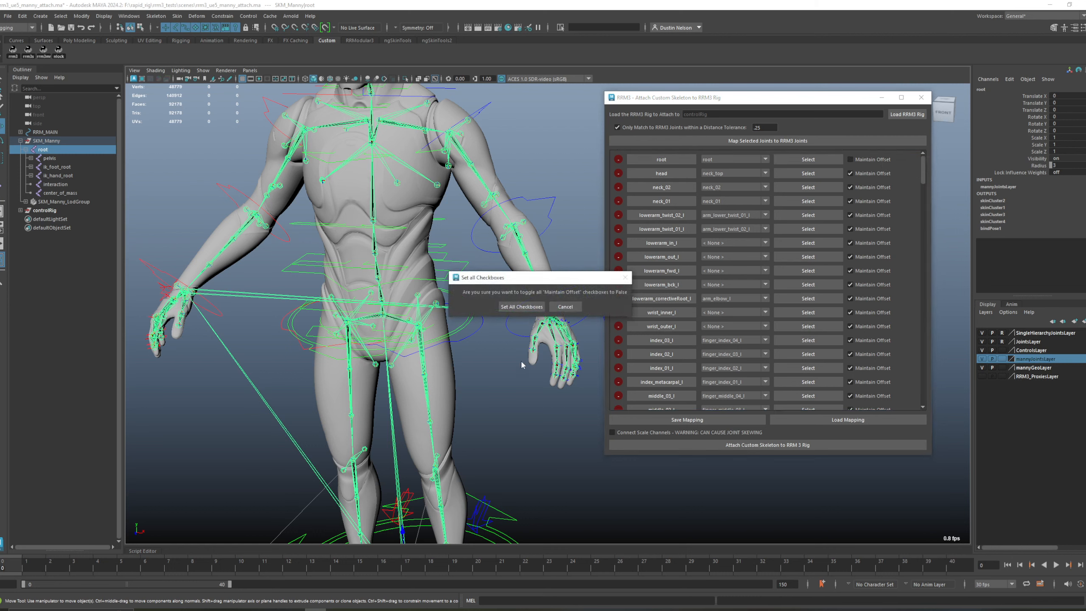
click(530, 307)
click(879, 157)
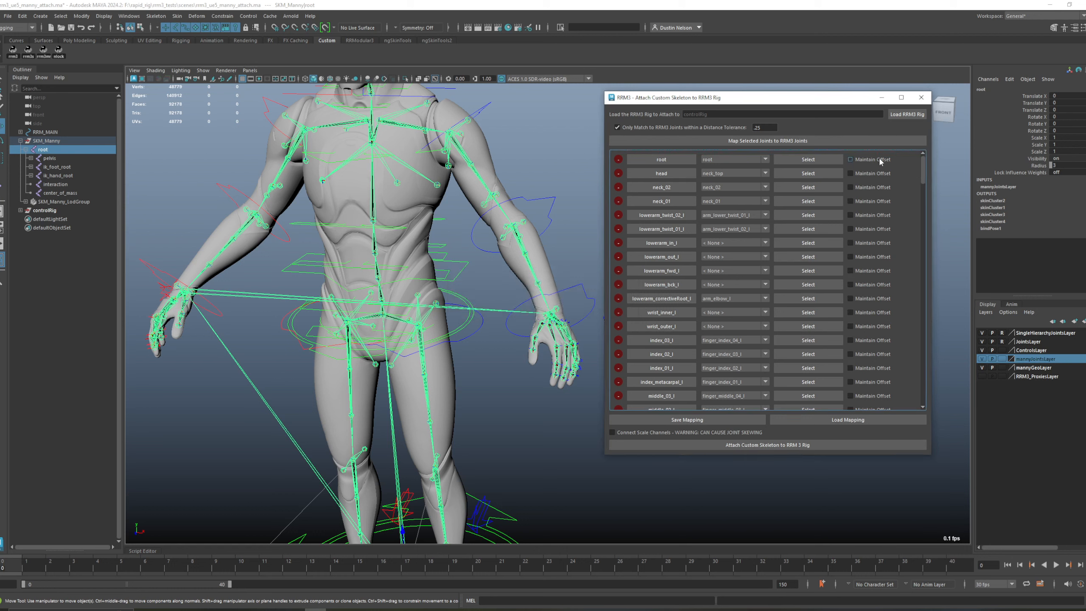
click(879, 158)
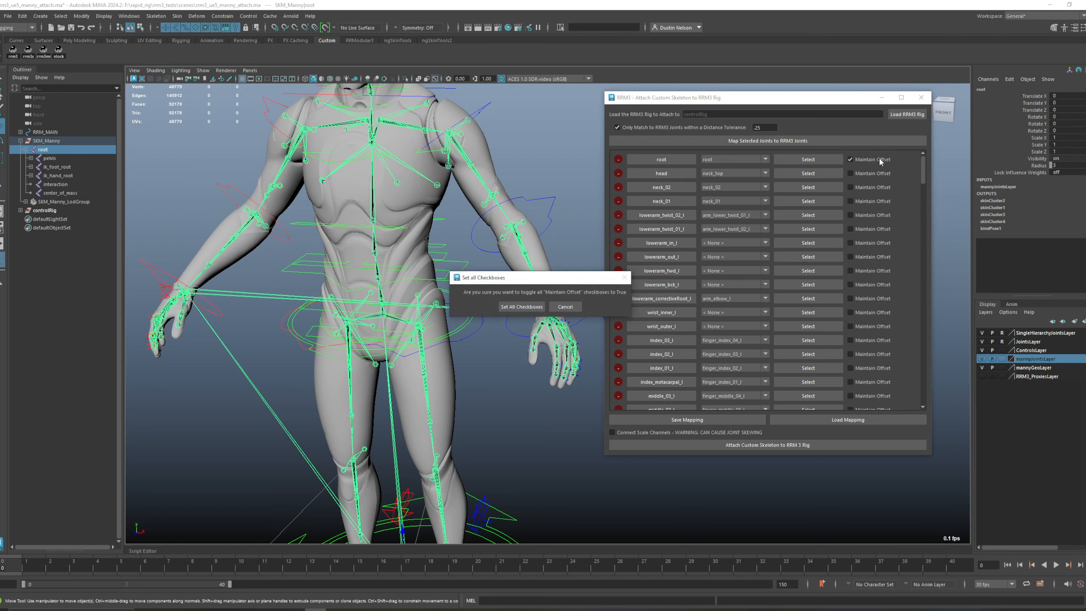
click(523, 307)
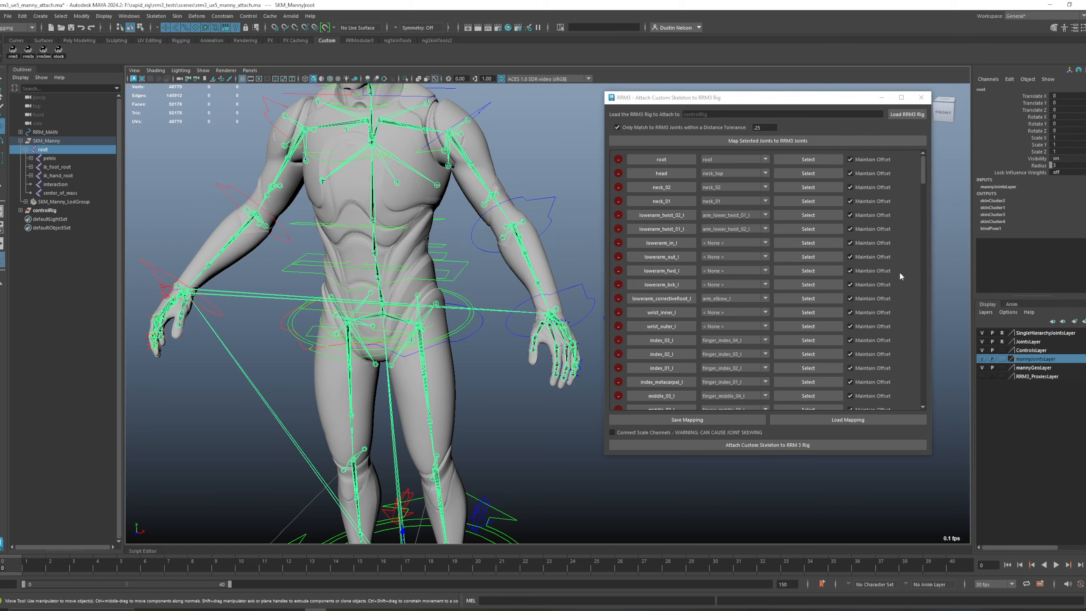
scroll(871, 344, down, 3)
scroll(873, 345, up, 3)
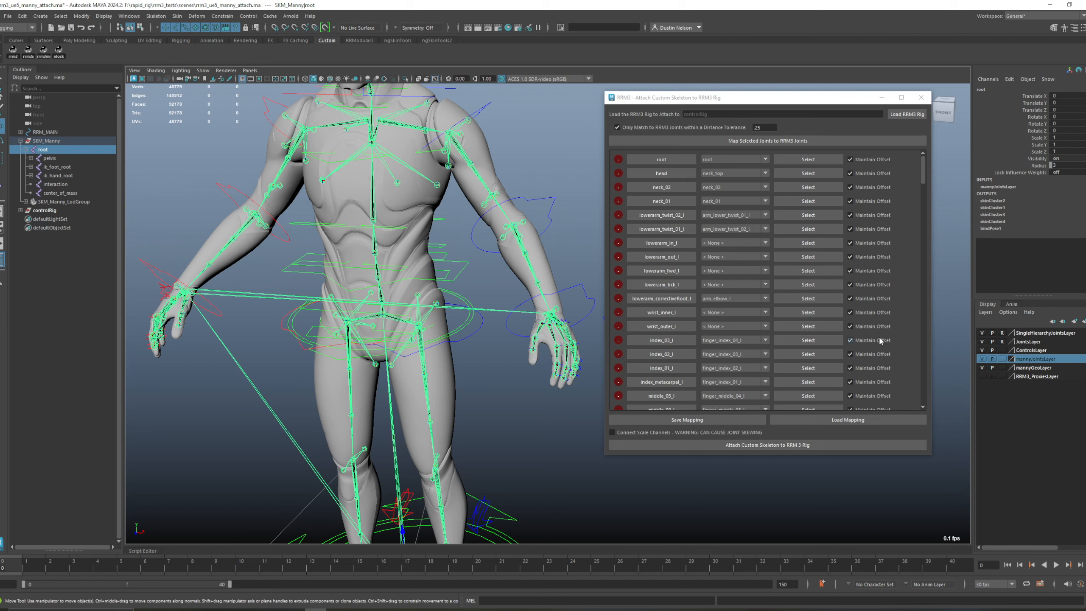
Step: Save the joint mapping as manny_attach in the project's data folder
click(724, 421)
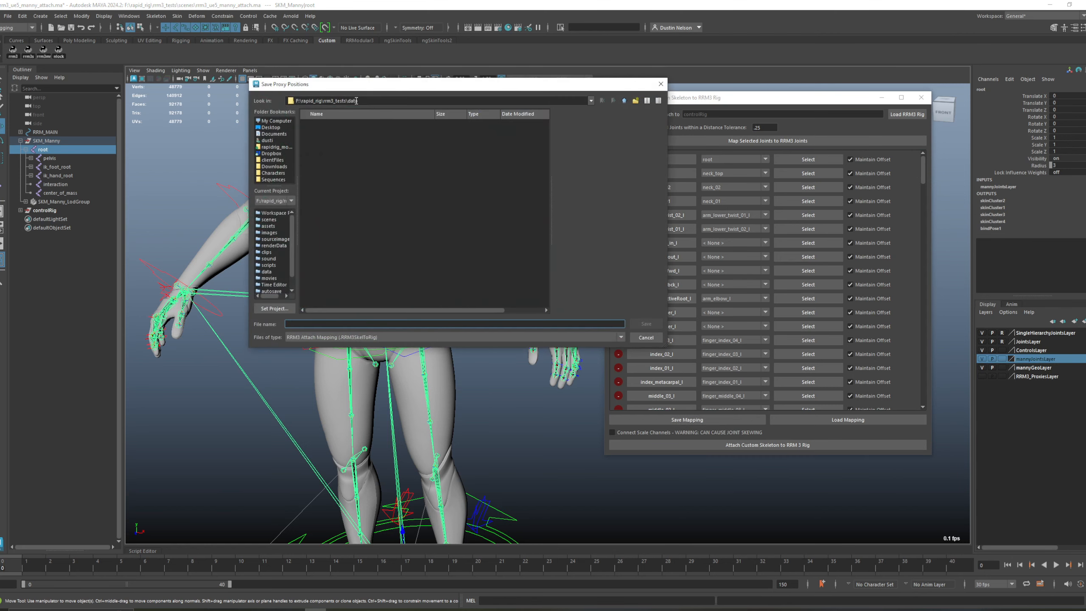
drag(366, 83, 393, 167)
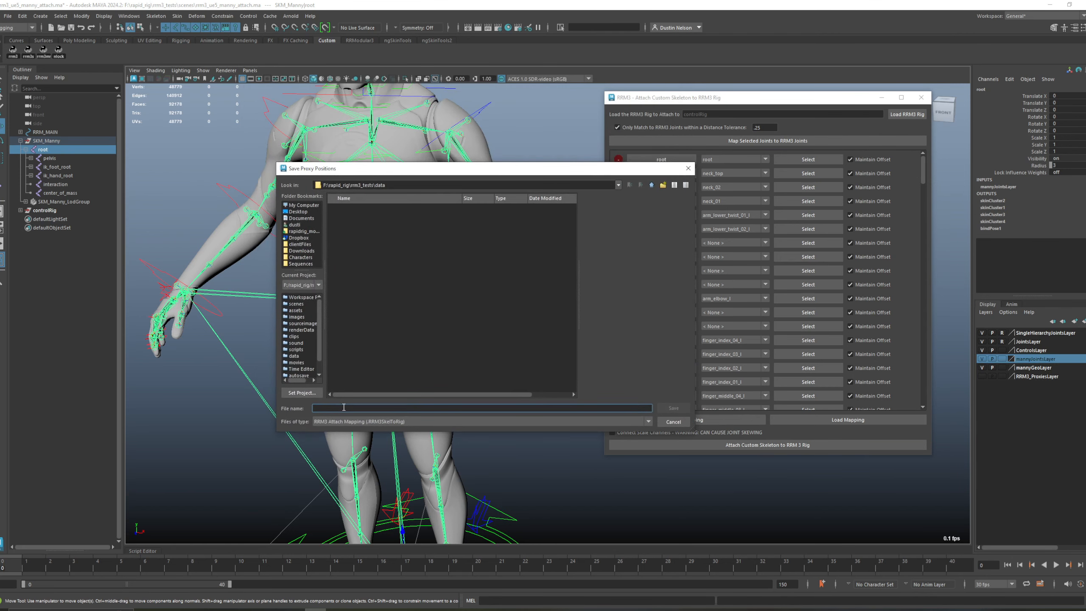
text(manny_attach)
click(673, 408)
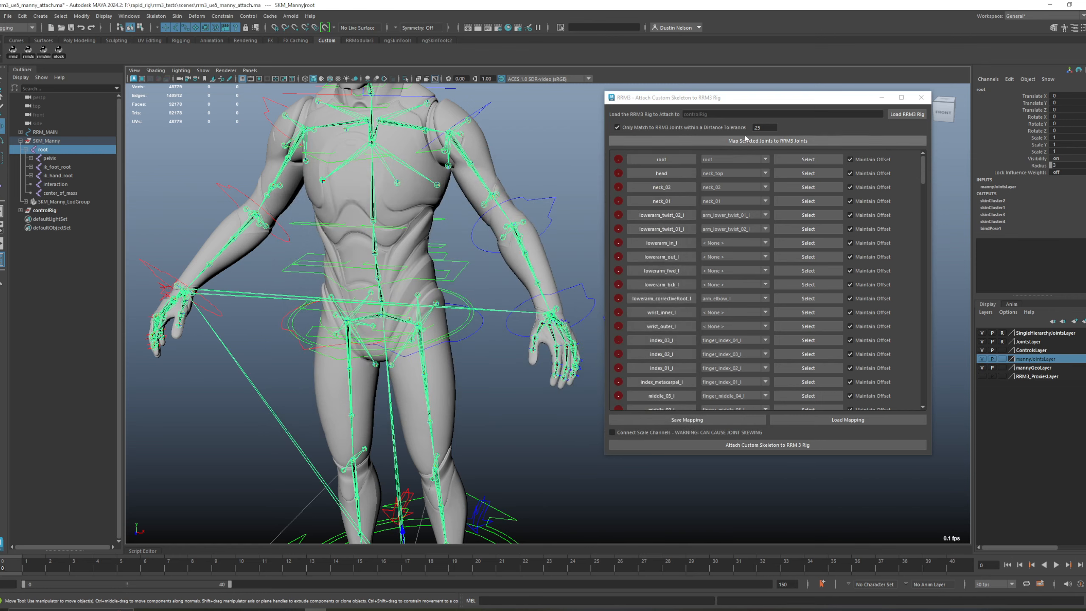
Step: Reposition the attach window away from the Rapid Rig window and delete all rows from the joint mapping
drag(0, 278, 917, 146)
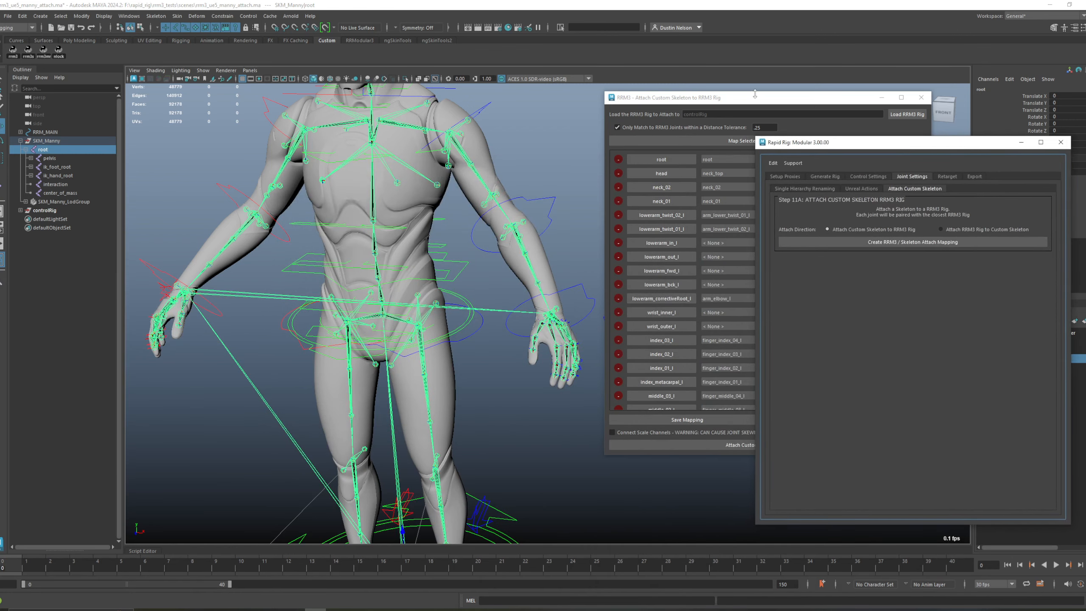
drag(753, 98, 659, 102)
drag(877, 148, 0, 204)
click(524, 162)
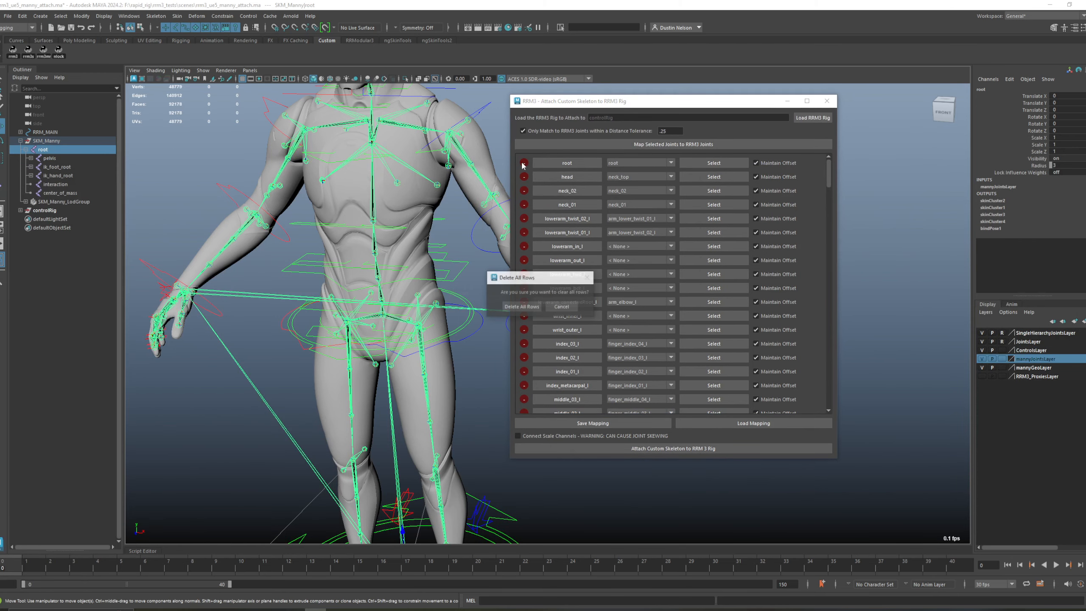
click(529, 306)
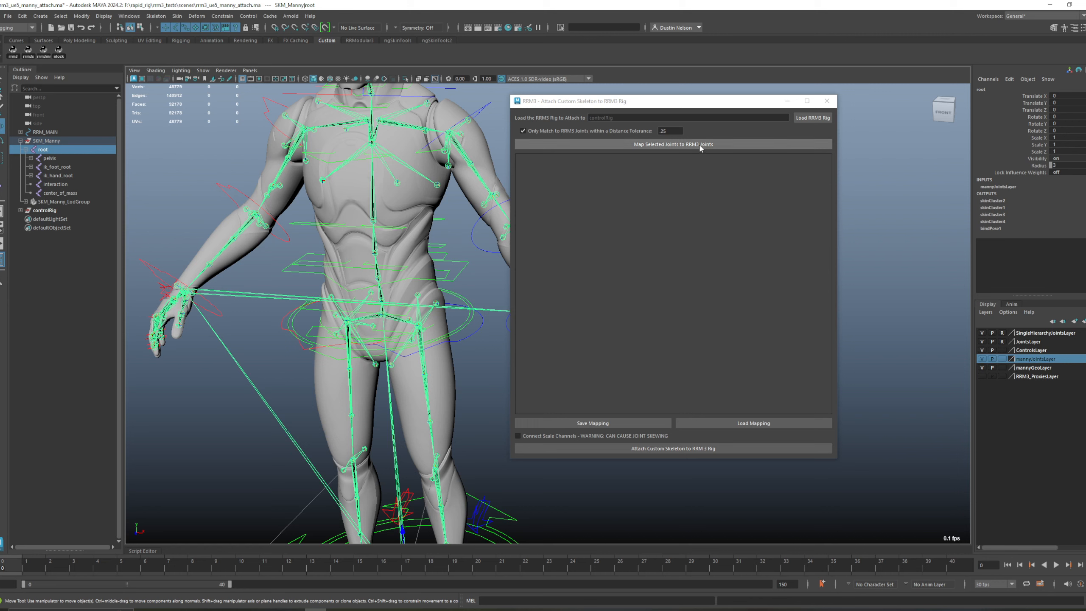
Step: Disable the distance tolerance and map the root joint with all descendants to the Single Hierarchy Skeleton
click(523, 131)
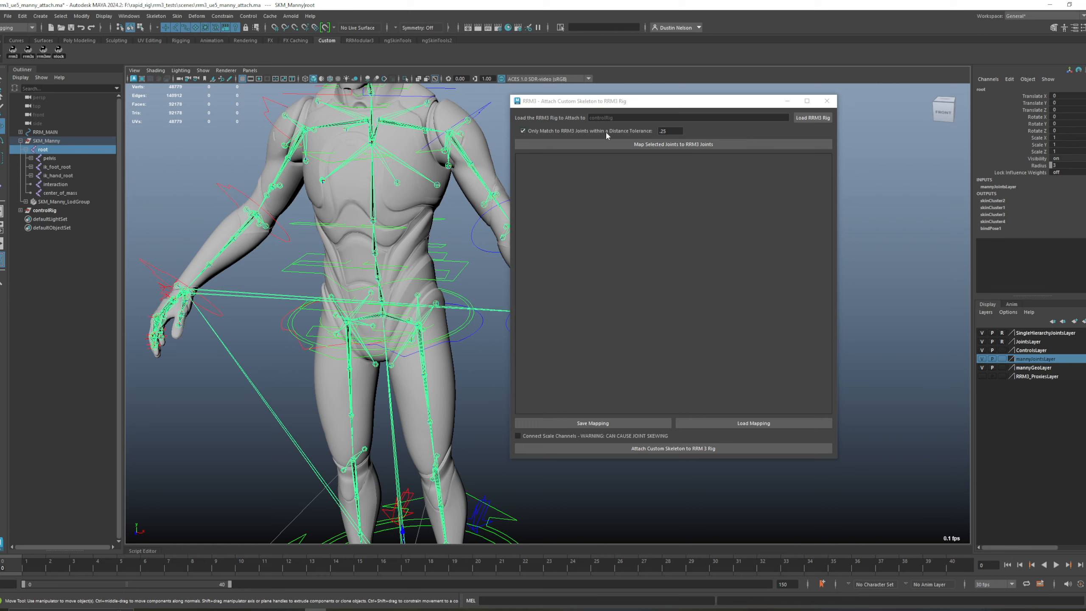
click(662, 146)
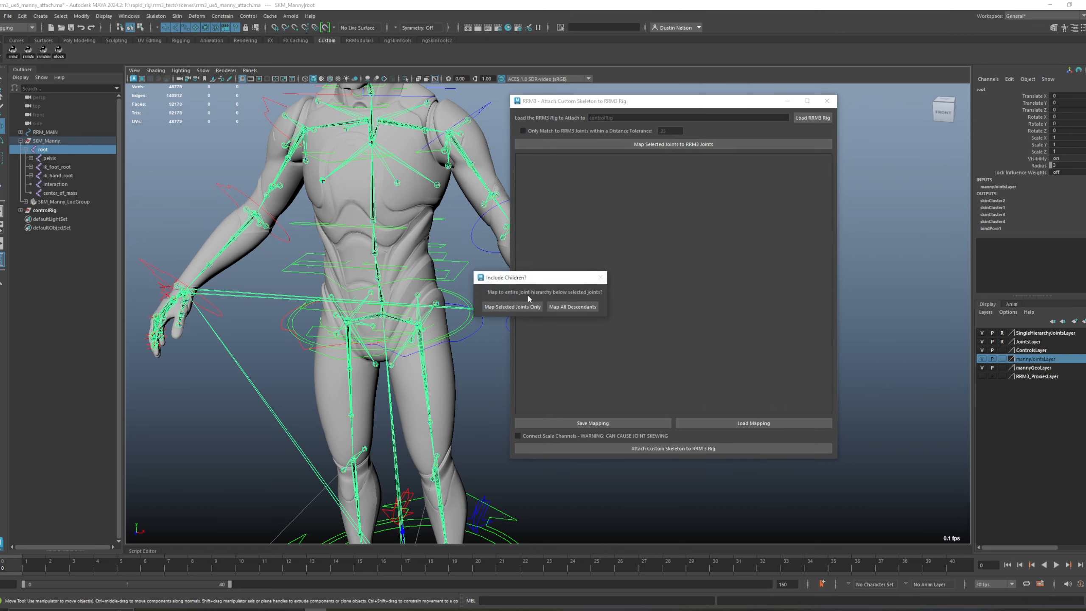
click(568, 304)
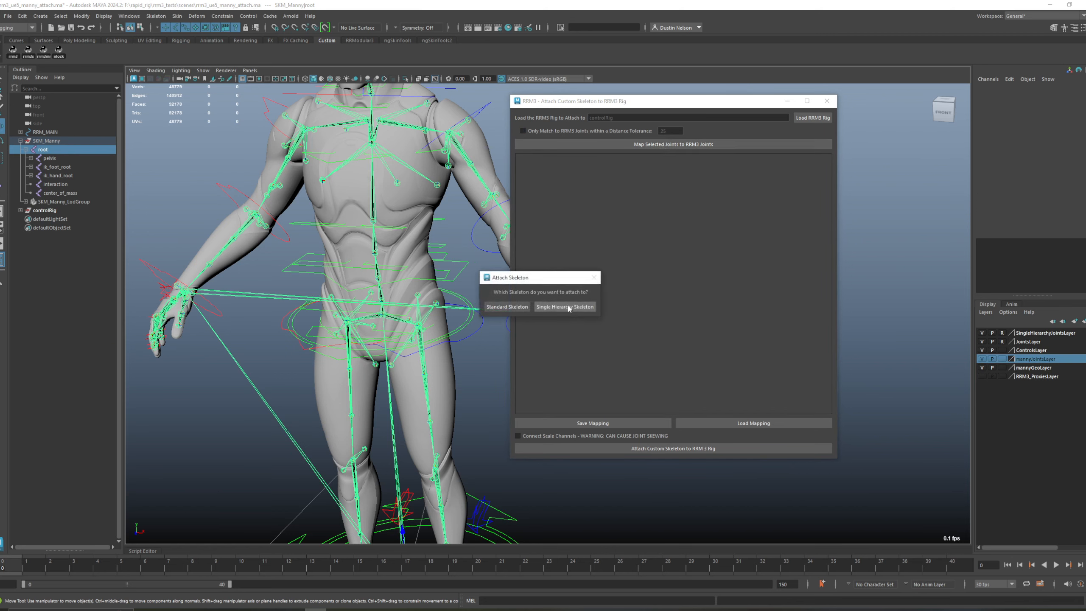
click(556, 307)
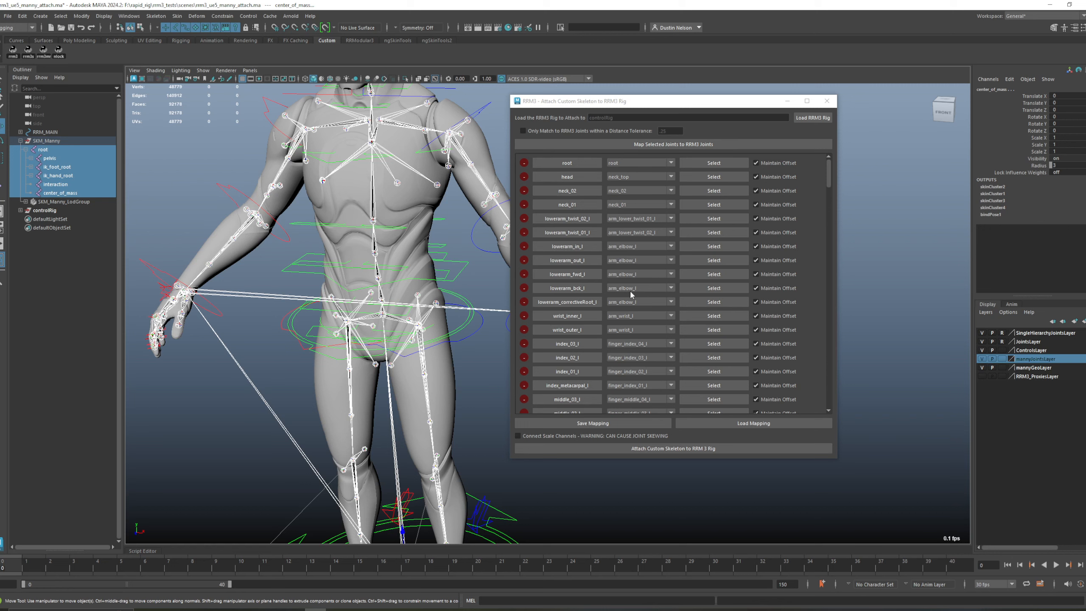
Step: Examine the lowerarm_in_l helper joint in relation to the left elbow it is mapped to
click(566, 247)
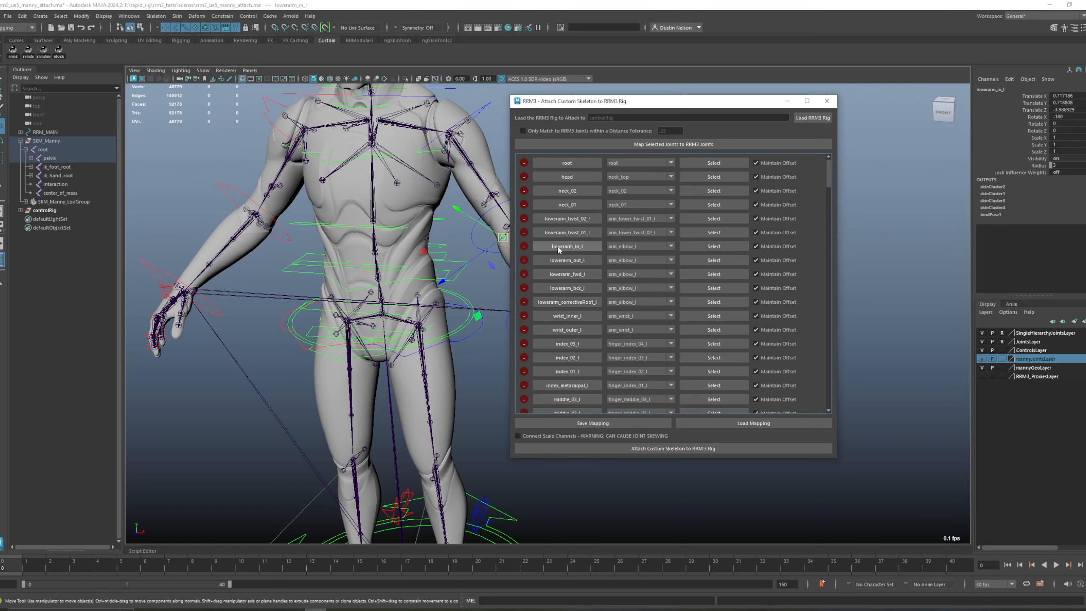
key(f)
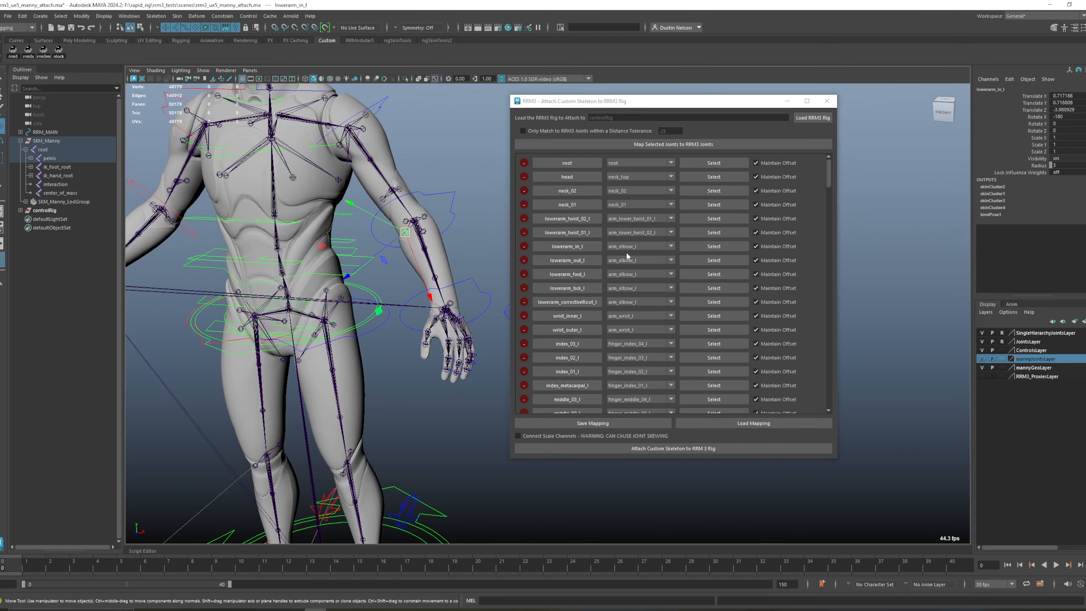
click(485, 261)
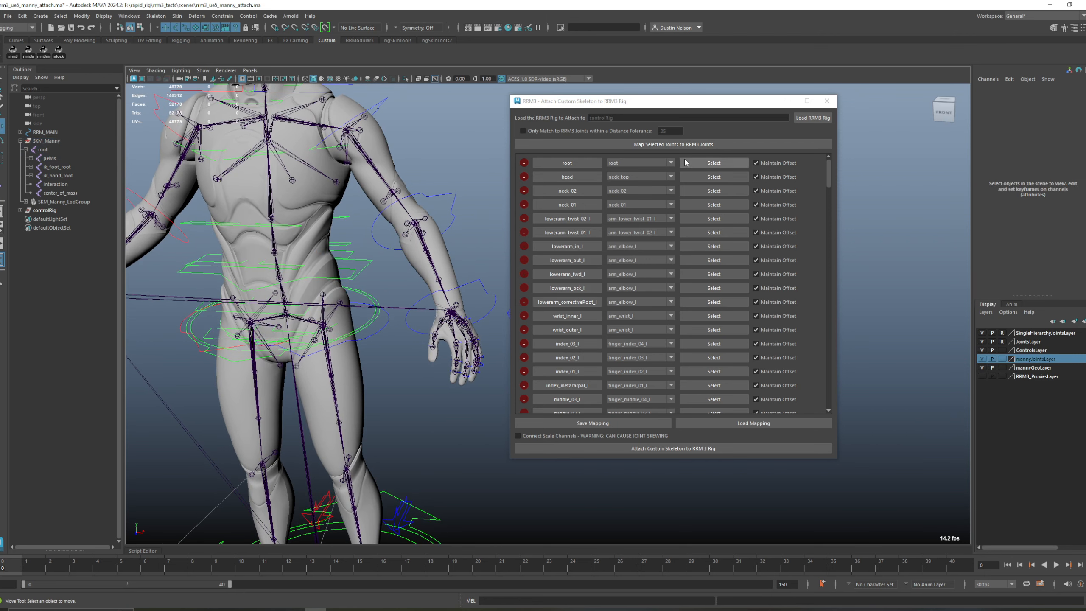
Step: Change the mapped RRM3 joint of root to < None > and that of neck_01 to thumb_01_02_r
click(631, 163)
click(631, 170)
click(633, 177)
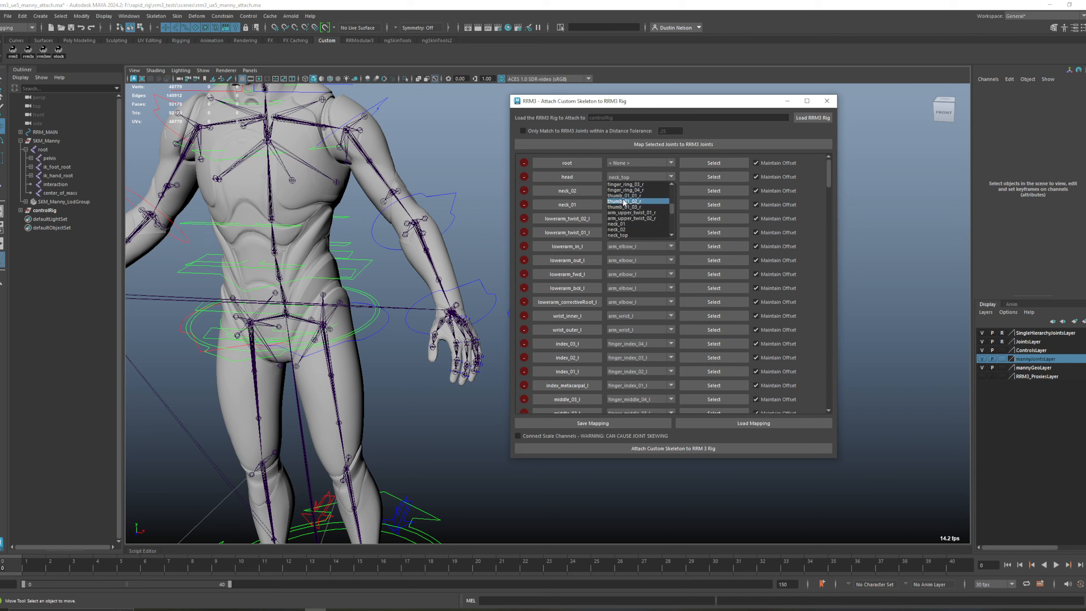
click(821, 195)
scroll(658, 205, down, 3)
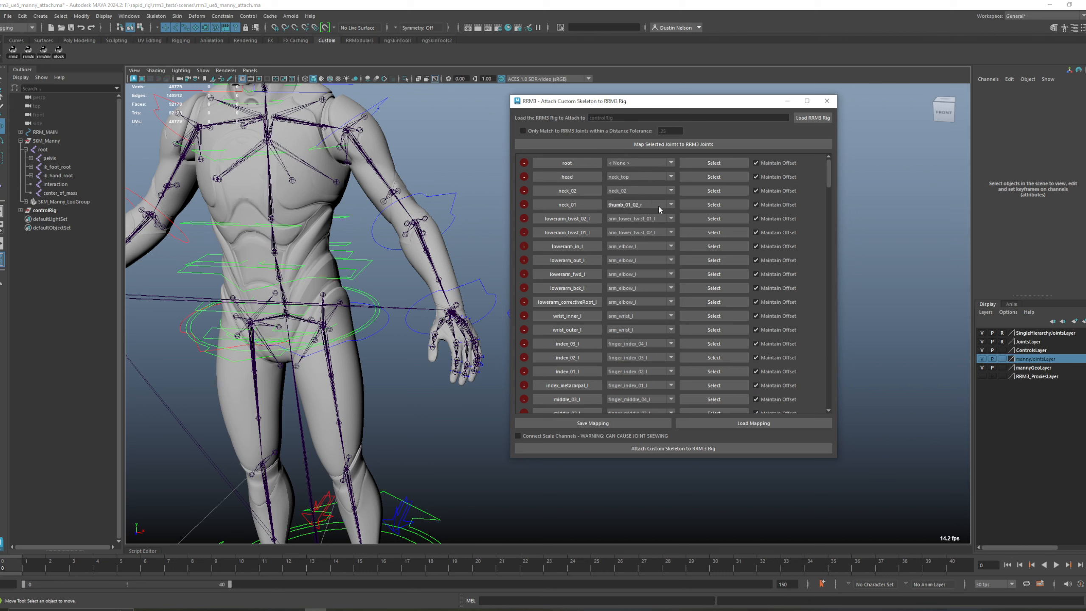
scroll(663, 219, down, 3)
scroll(636, 316, up, 2)
scroll(644, 359, up, 4)
scroll(645, 361, up, 1)
Step: Load the saved joint mapping from manny_attach.RRM3SkelToRig
click(766, 426)
click(397, 209)
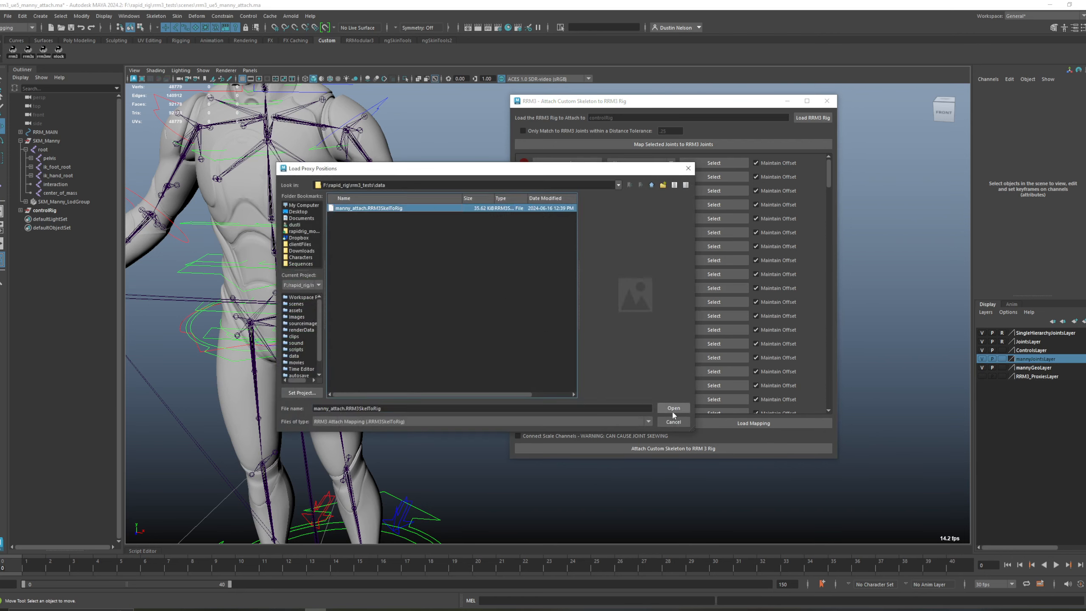
click(673, 408)
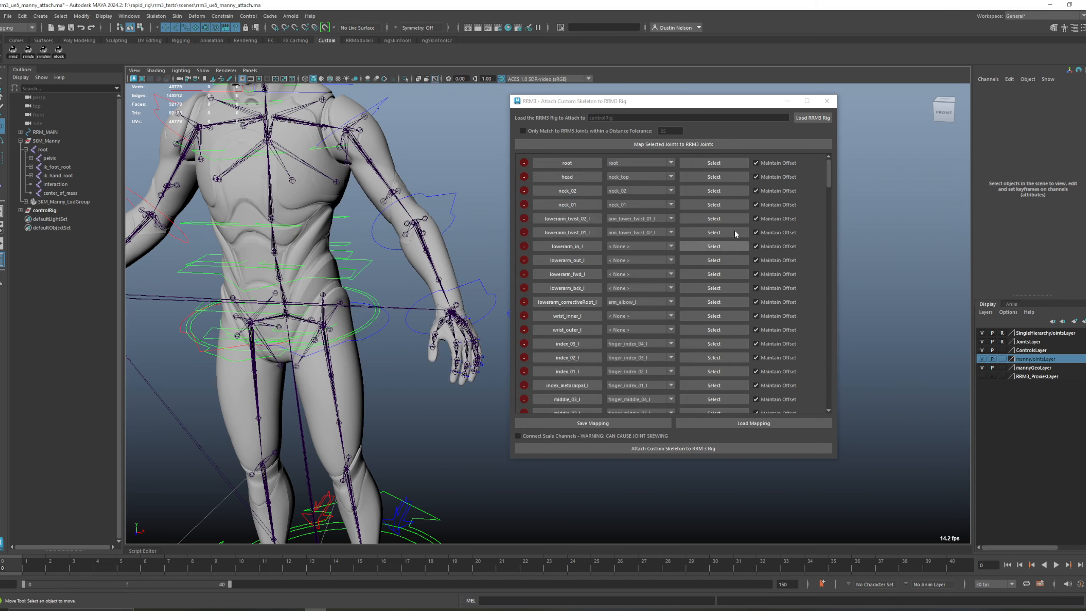
Step: Attach the custom skeleton to the RRM3 rig with Connect Scale Channels enabled, breaking the existing connections
drag(717, 103, 723, 103)
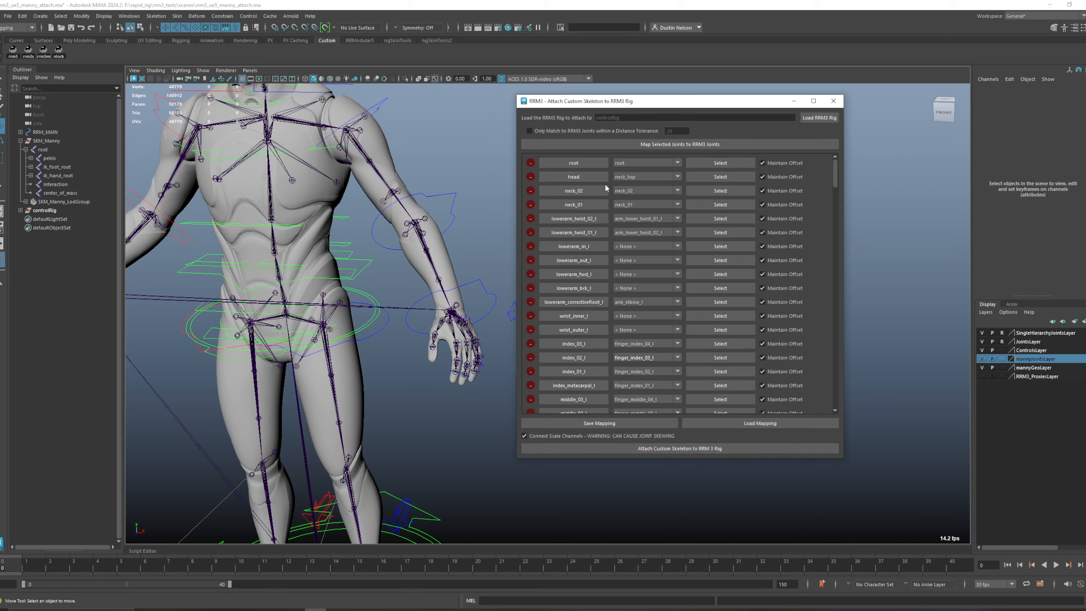
click(649, 448)
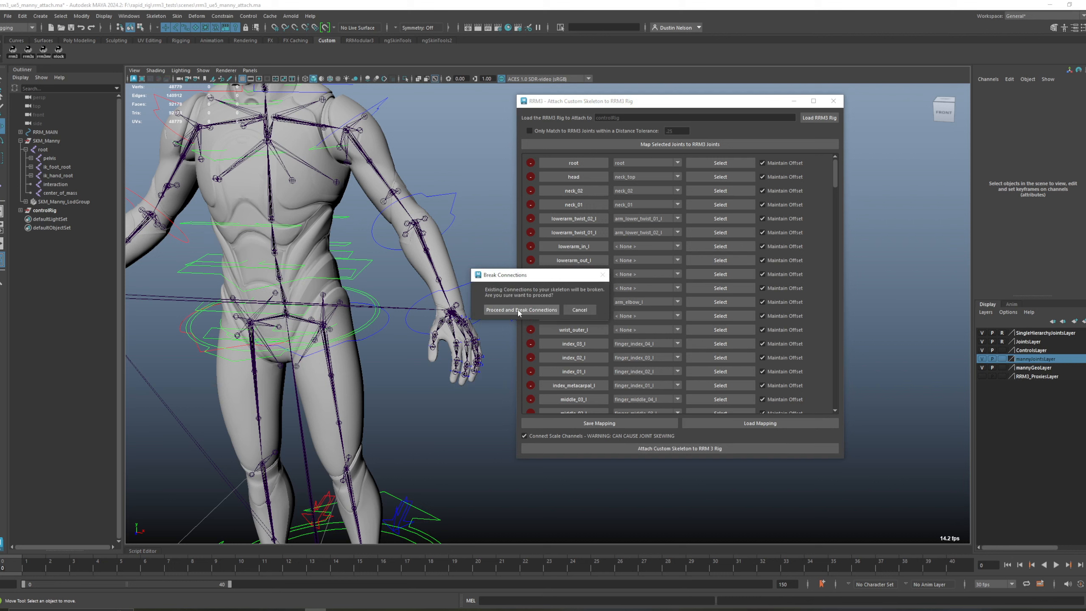
click(519, 310)
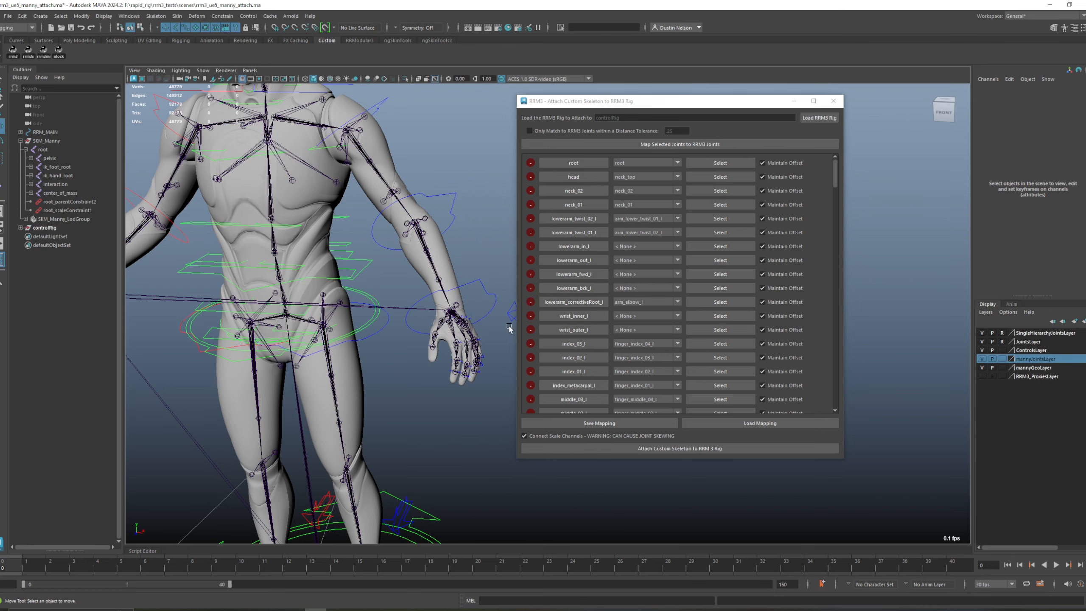
Step: Test the attachment by rotating the left elbow FK control, and undo the rotation
drag(604, 102, 620, 101)
click(454, 198)
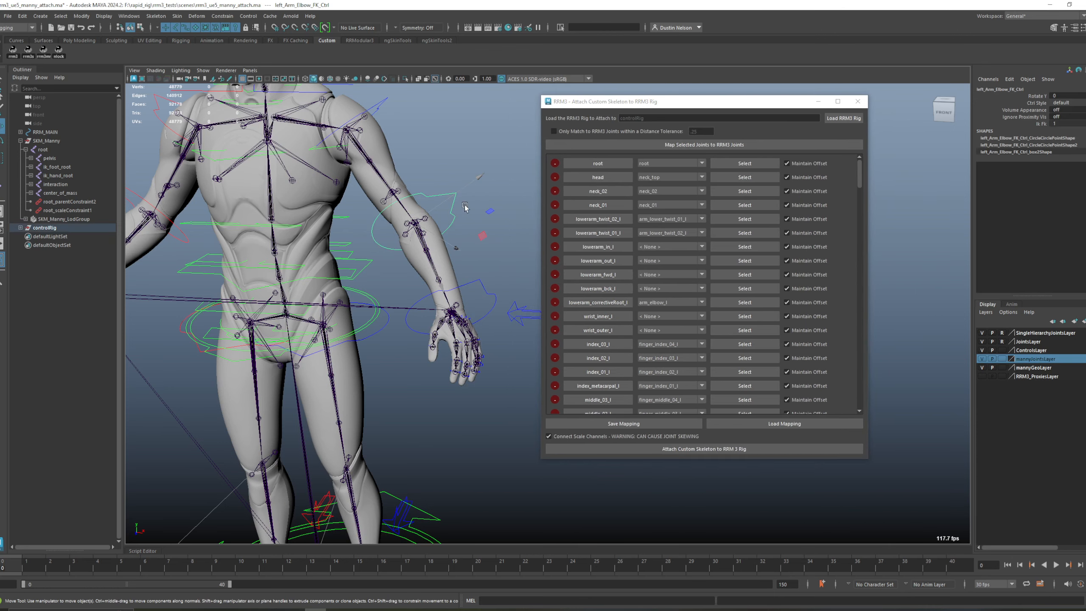
alt+right_drag(528, 245, 463, 255)
alt+middle_drag(462, 255, 511, 256)
key(e)
drag(495, 268, 459, 215)
key(ctrl+z)
scroll(459, 215, down, 4)
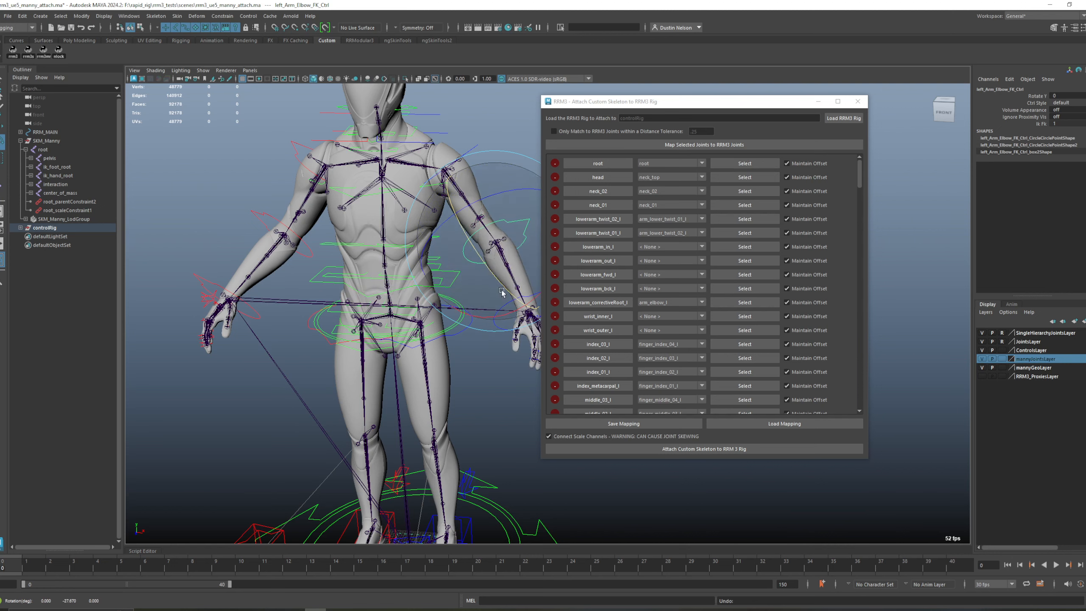
Step: Rotate the left arm shoulder control to check that the mesh follows, and undo the rotation
click(476, 198)
key(e)
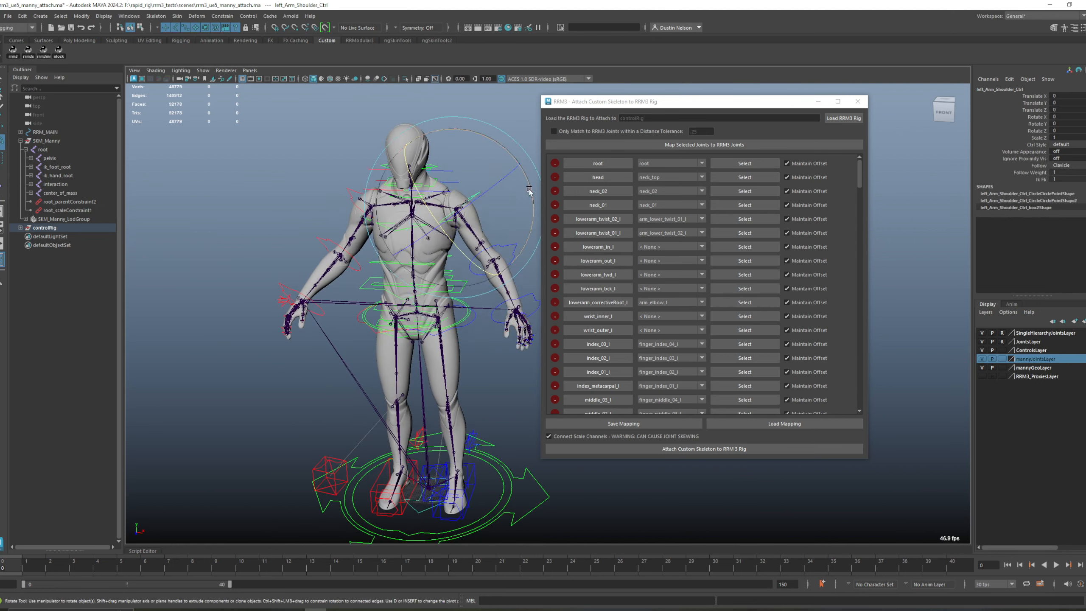
drag(531, 190, 531, 221)
key(ctrl+z)
key(q)
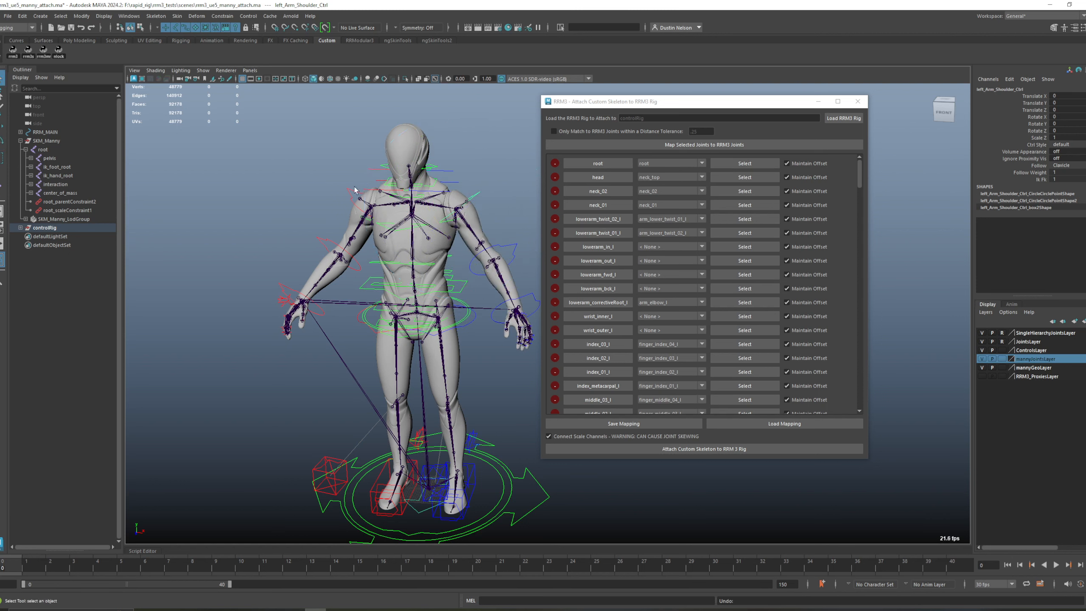
Step: Rotate the right arm shoulder control to check the mesh deformation, and undo the rotation
click(353, 191)
key(e)
drag(447, 205, 444, 208)
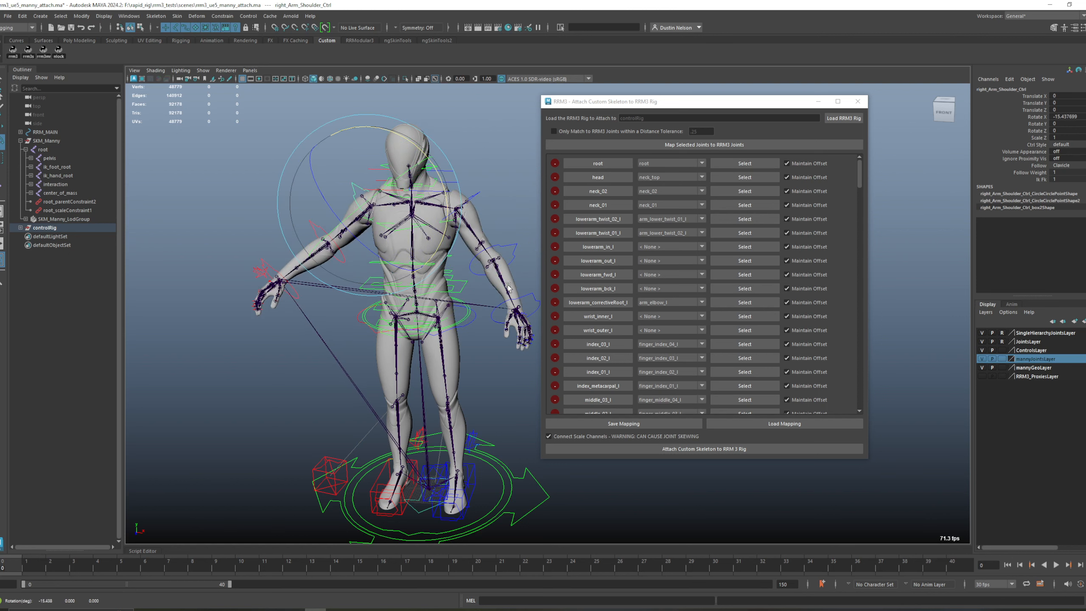
key(ctrl+z)
Step: Set the left arm switch control's Ik Fk attribute to 0
alt+middle_drag(533, 335, 508, 328)
click(505, 308)
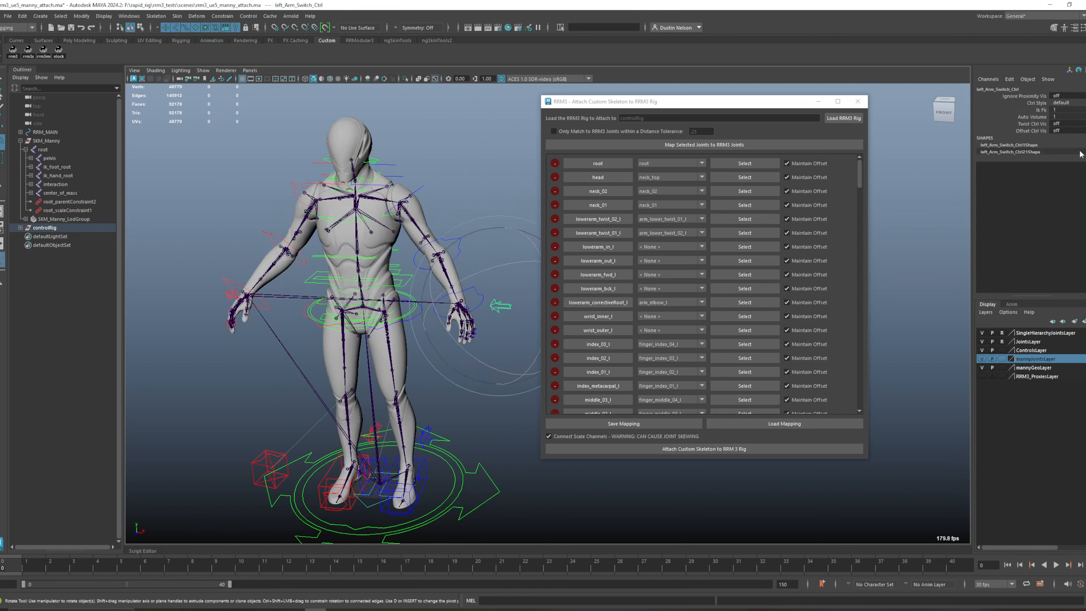
click(1043, 109)
middle_drag(438, 194, 464, 184)
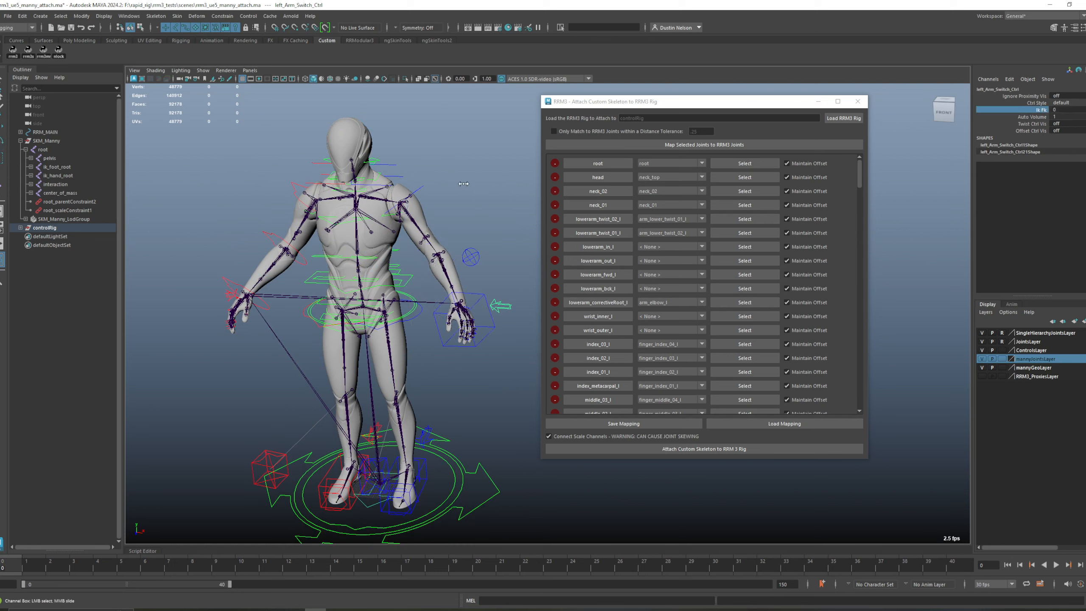
Step: Move the left wrist world IK control inward, to about -6.5, 0.6, -10.4 in translation, to test the IK arm
click(487, 336)
key(w)
middle_drag(443, 325, 425, 304)
key(q)
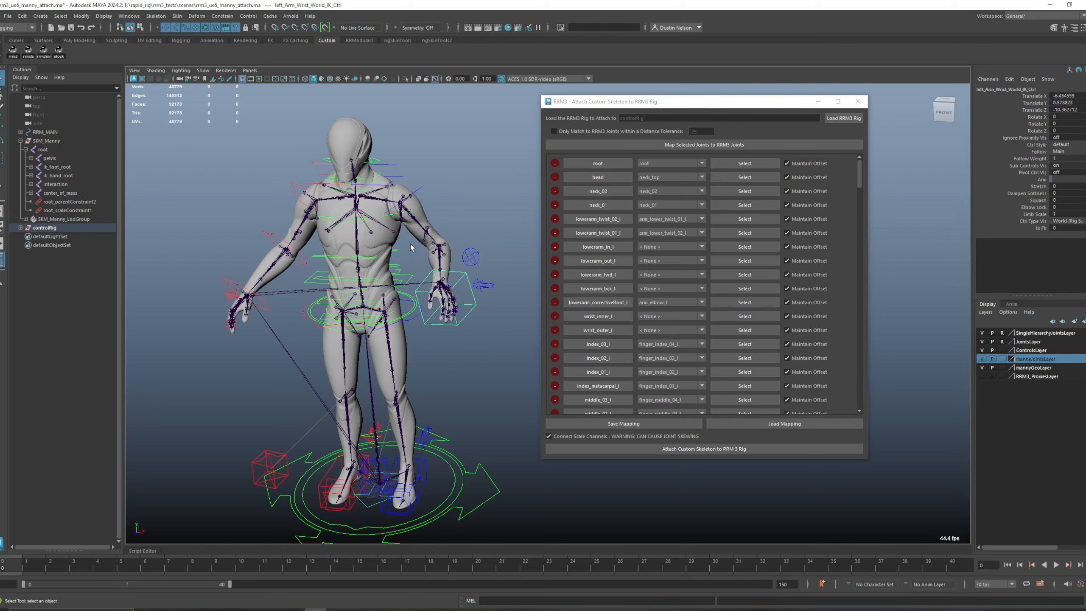
Step: Move the spine top IK control slightly to test how the torso follows
click(329, 219)
key(w)
middle_drag(355, 221, 358, 213)
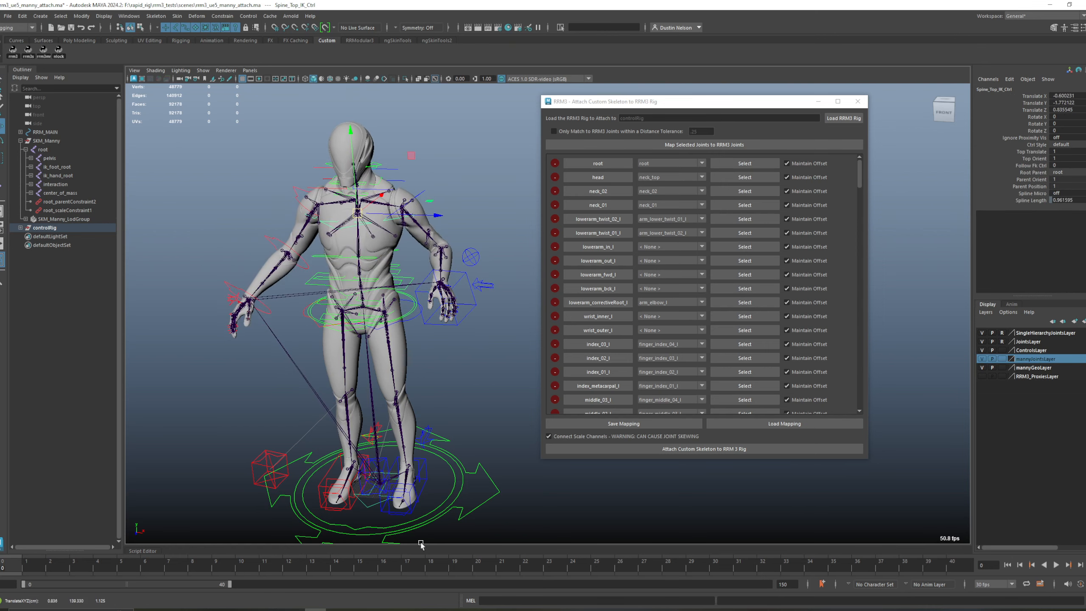
Step: Move the left foot world IK control outward to about 51 in Translate Z and set its Stretch to 1
click(427, 487)
middle_drag(427, 488, 496, 447)
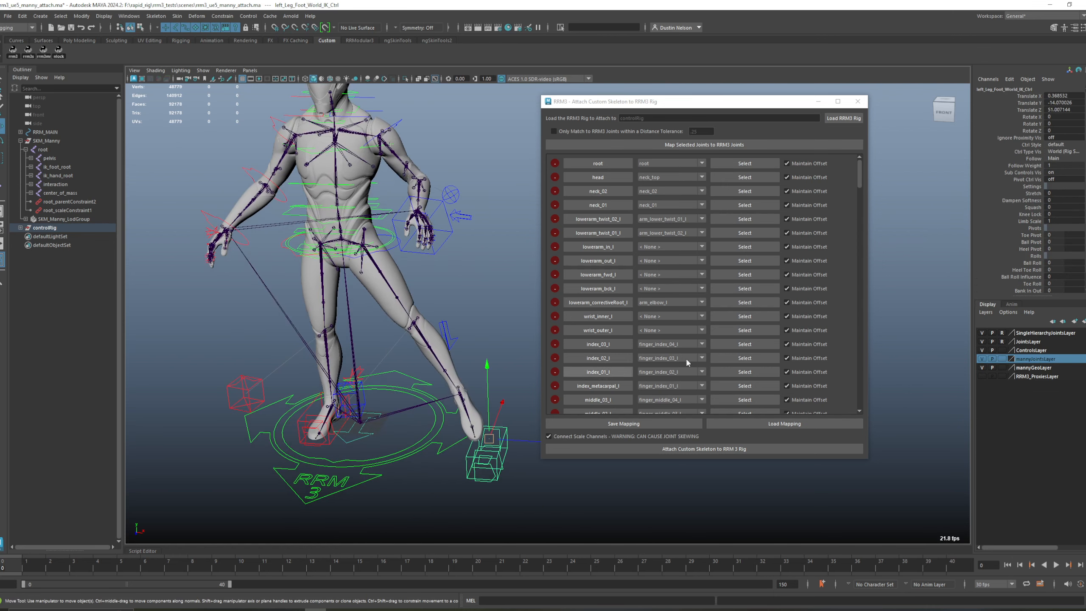
click(1032, 194)
middle_drag(415, 313, 431, 349)
scroll(431, 348, up, 1)
key(w)
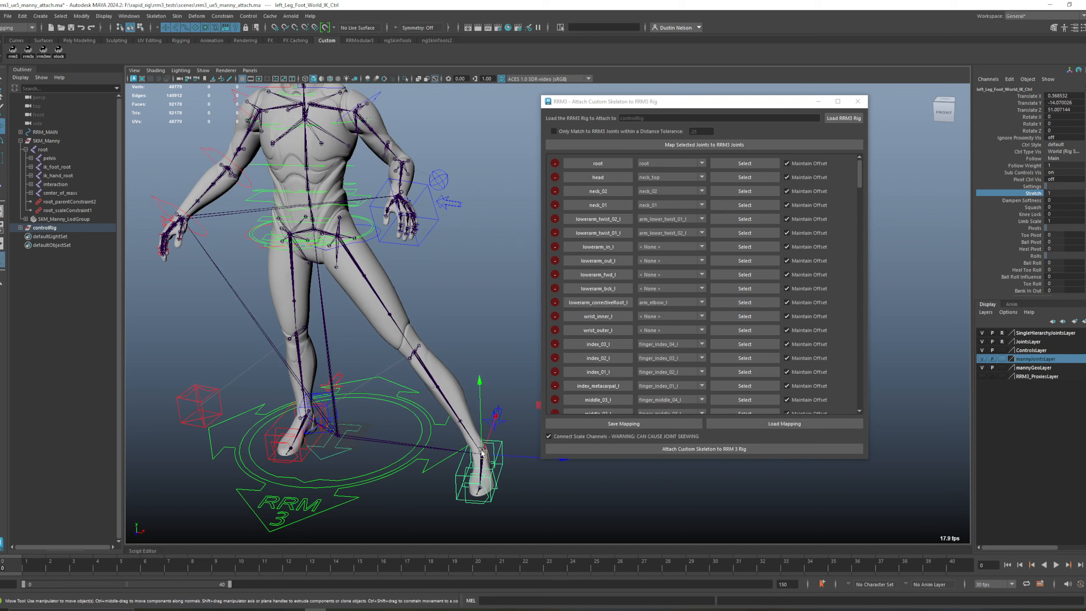
Step: Pull the left foot IK control inward to about 39.4 in Translate Z and raise its Dampen Softness to 3.1
drag(480, 450, 455, 447)
click(1032, 201)
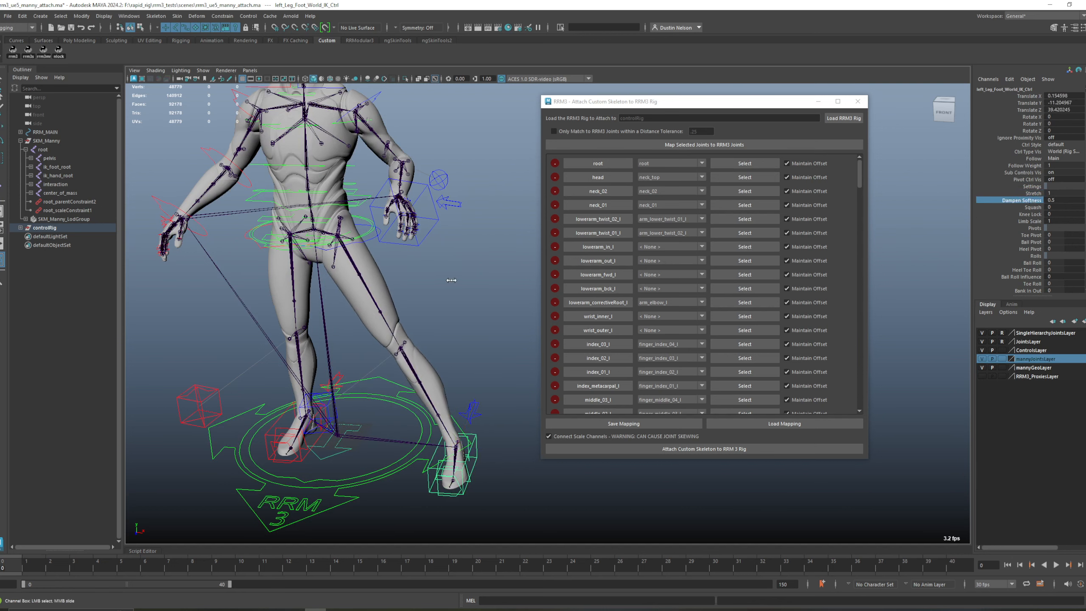
middle_drag(451, 280, 464, 278)
Step: Lift the left foot IK control to about 12.1, 27.8, 10 in translation to bend the knee and check the leg deformation
key(w)
drag(454, 452, 387, 345)
alt+middle_drag(371, 289, 410, 385)
alt+drag(411, 386, 425, 252)
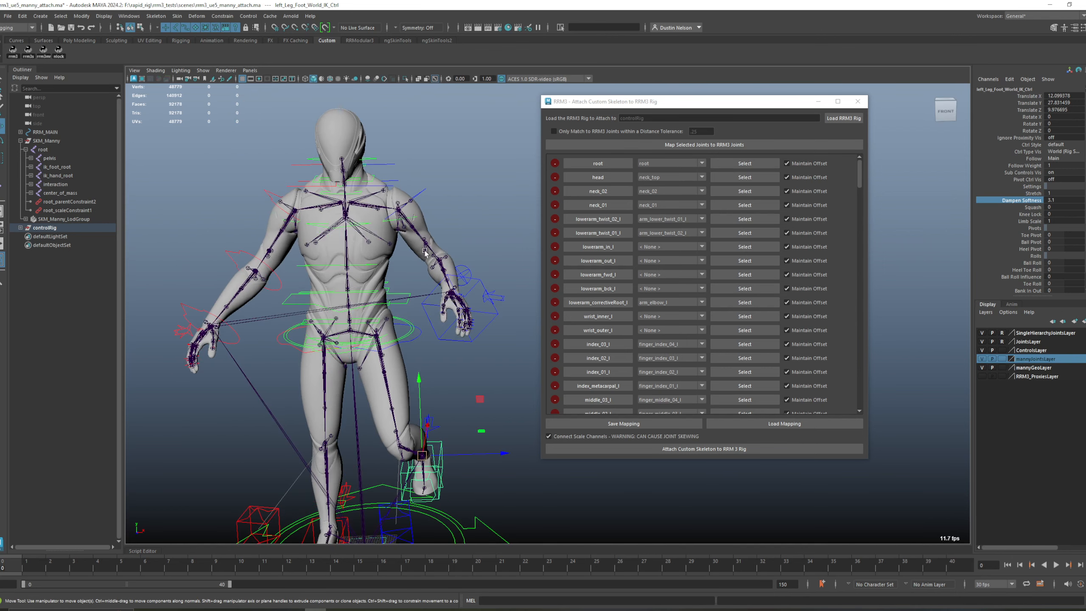
Step: Test the left arm shoulder control by moving it, undo the move and deselect the control
click(424, 193)
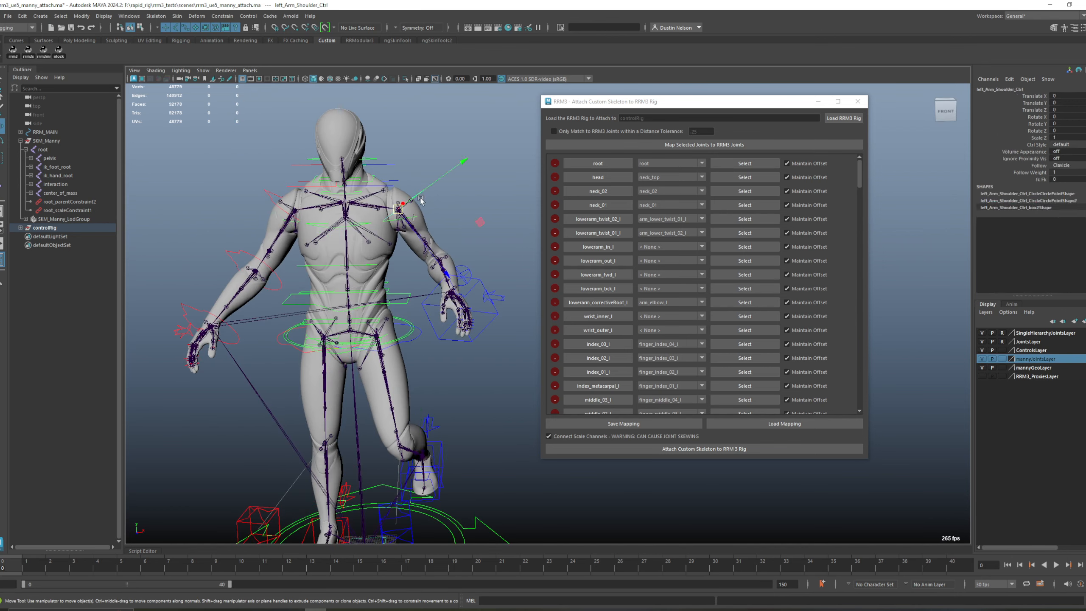
click(479, 136)
alt+drag(478, 136, 483, 373)
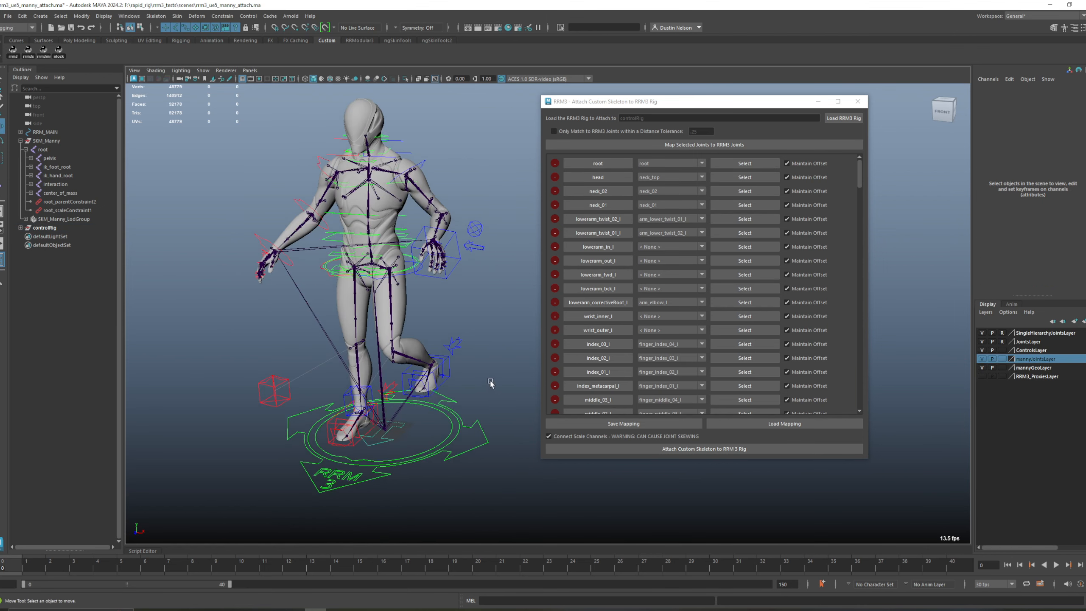
Step: Reset the left wrist world IK control by setting its Translate X, Y and Z to 0
click(458, 261)
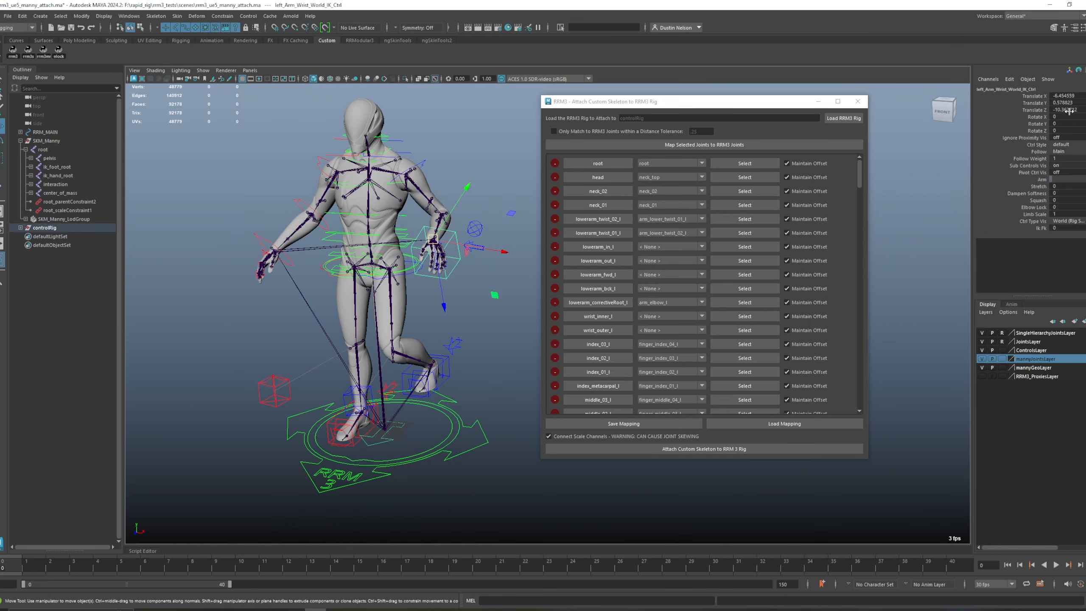
middle_drag(1069, 111, 1073, 111)
drag(1072, 96, 1071, 108)
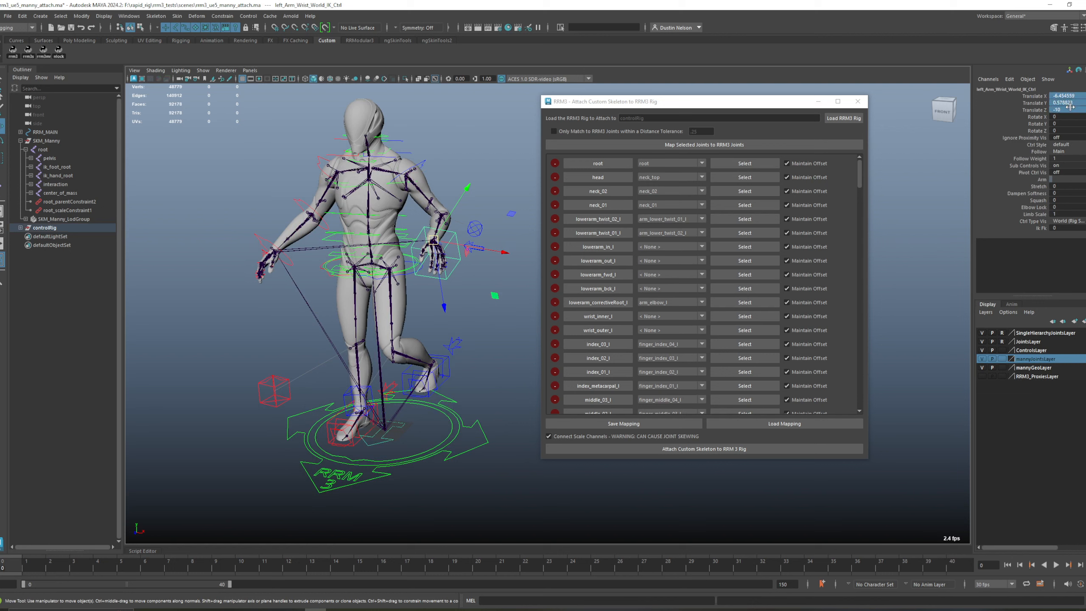
text(0)
key(Return)
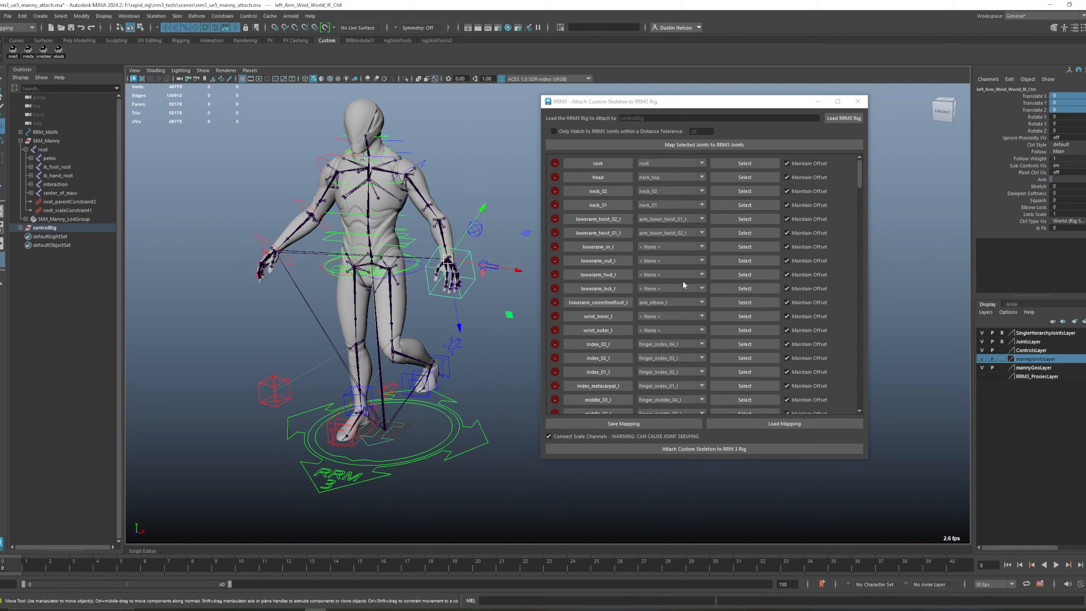
Step: Reset the left foot world IK control by setting its Translate X, Y and Z to 0
click(450, 376)
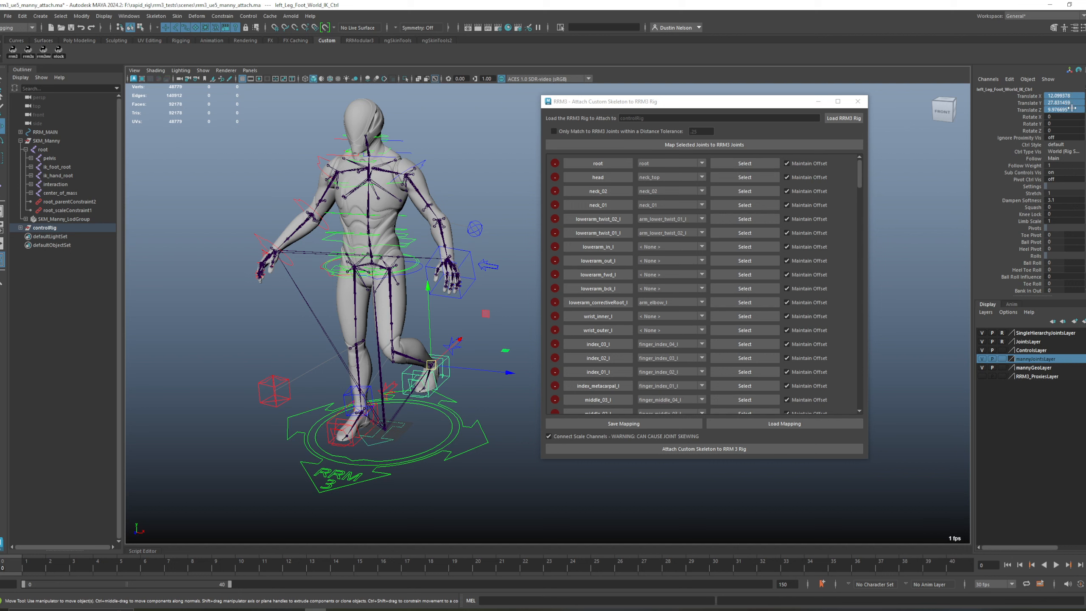
text(0)
key(Return)
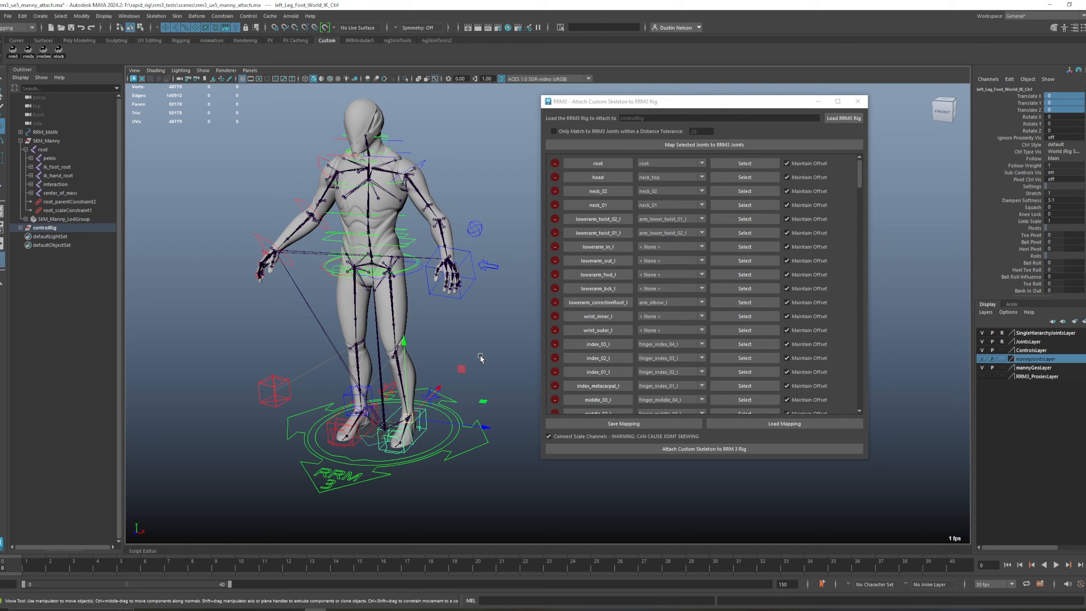
alt+drag(481, 359, 498, 355)
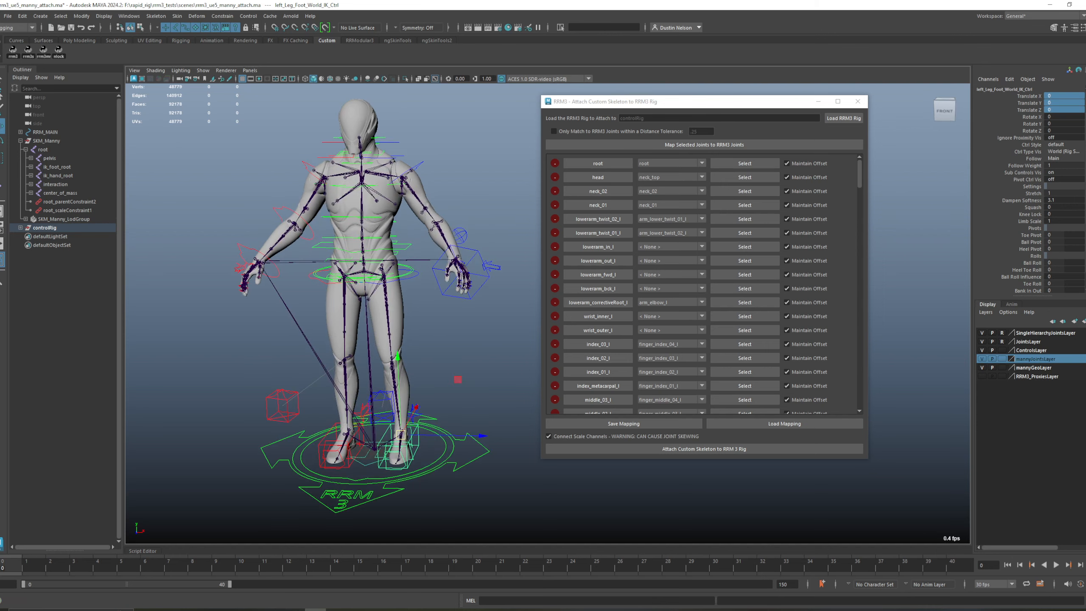